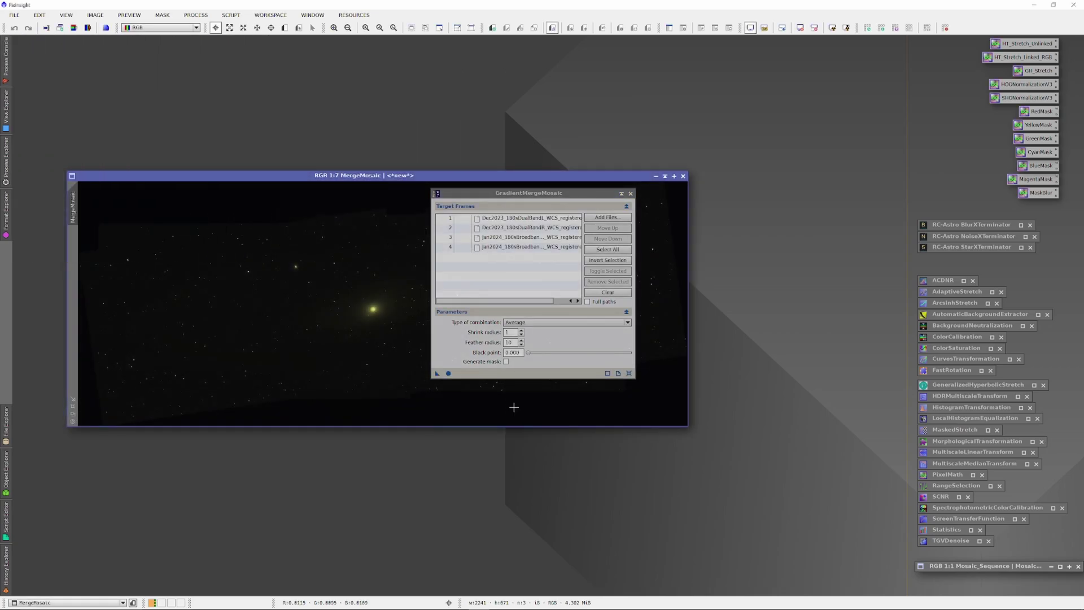
- Collapse the GradientMergeMosaic settings panel after creating MergeMosaic
click(621, 193)
- Save GradientMergeMosaic as a workspace icon and Auto Stretch MergeMosaic with ScreenTransferFunction
drag(523, 286, 957, 589)
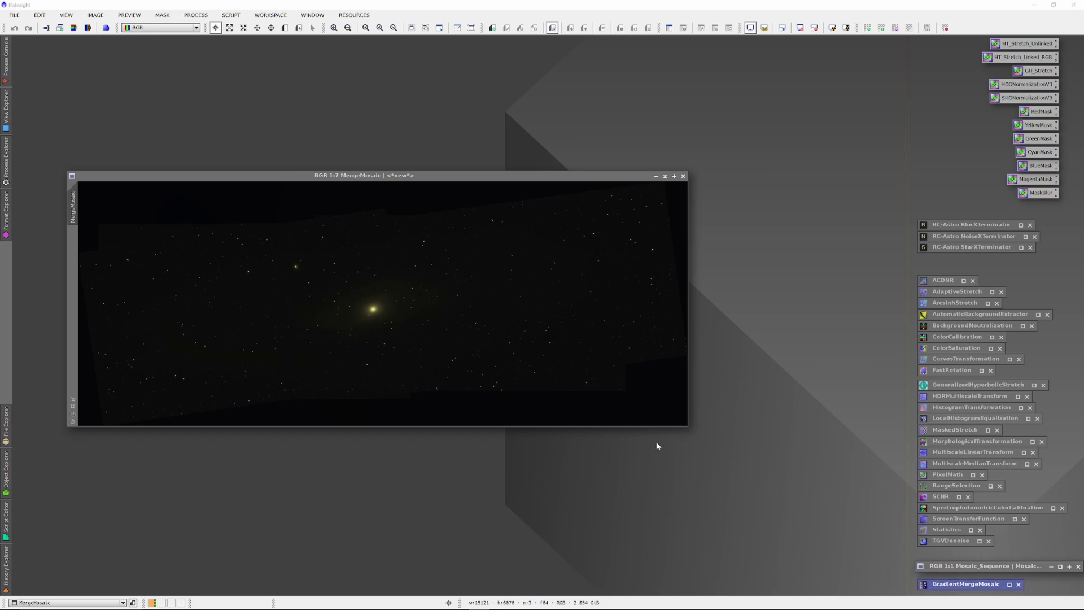
double_click(966, 518)
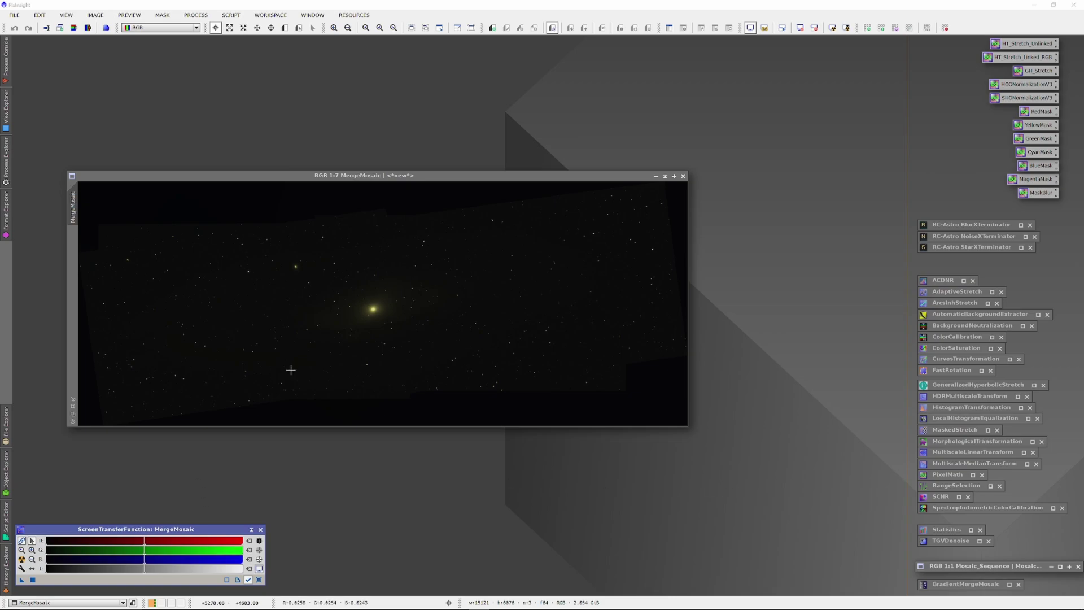
click(215, 491)
click(260, 580)
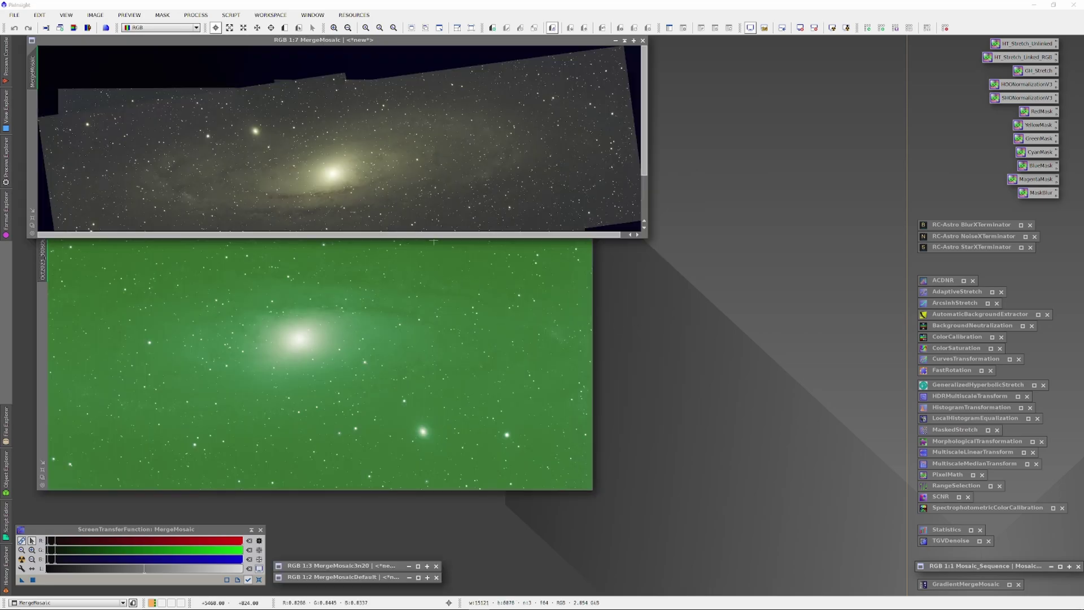
- Make the MergeMosaic window taller and bring the green integration image forward, placed lower
drag(437, 237, 437, 291)
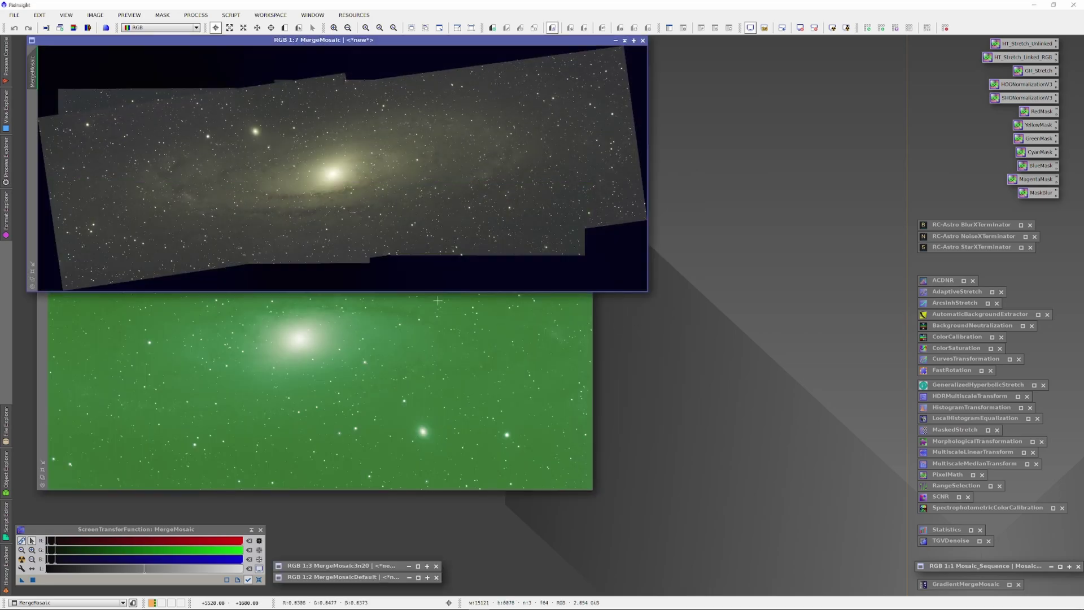
click(427, 356)
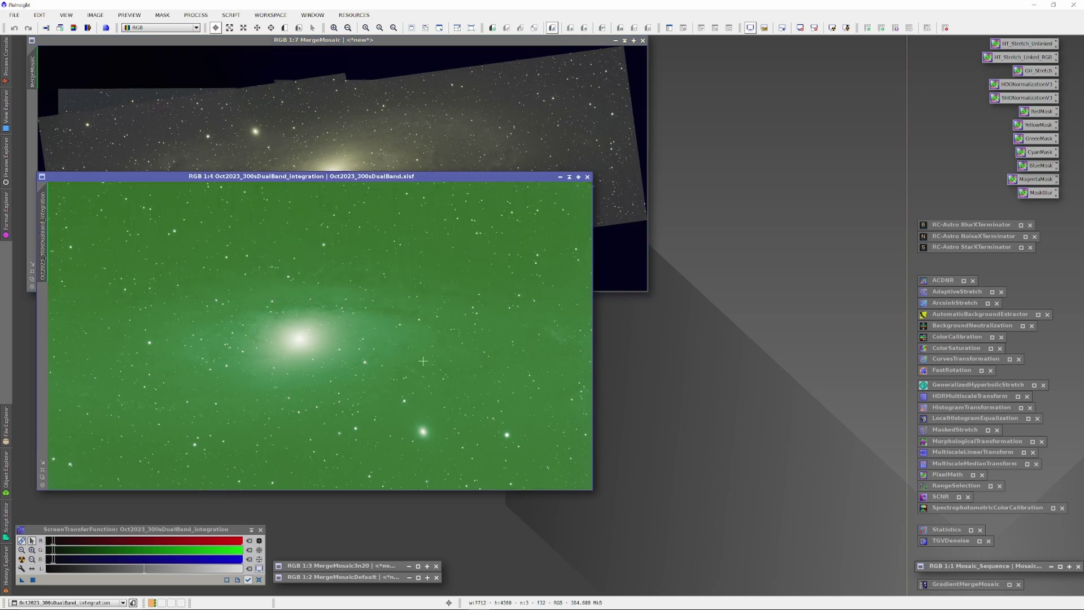
drag(439, 182, 462, 213)
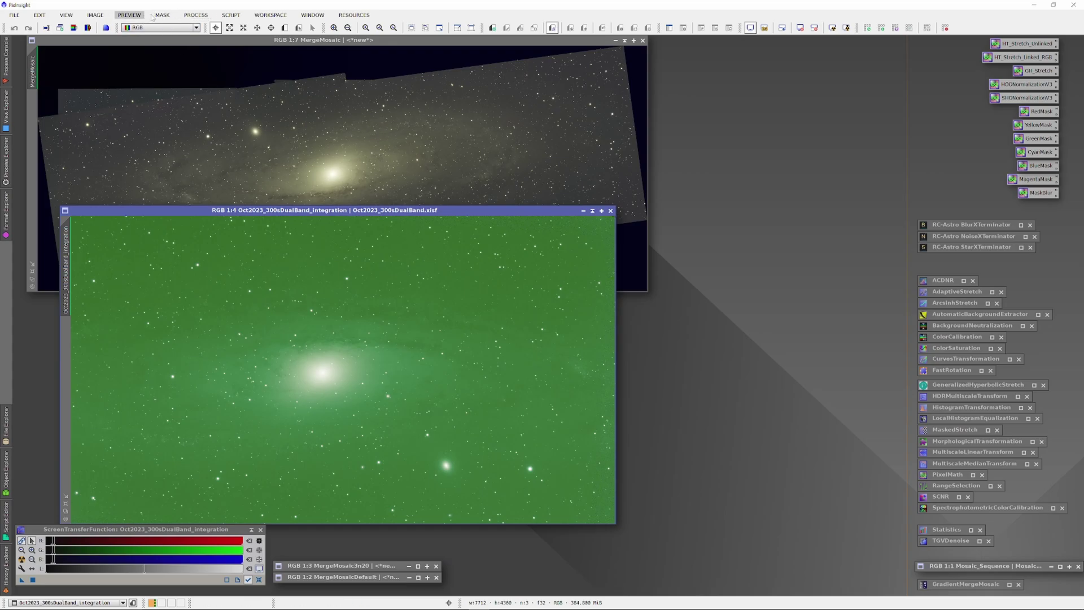
- Browse the PROCESS menu categories toward the Geometry processes
click(193, 16)
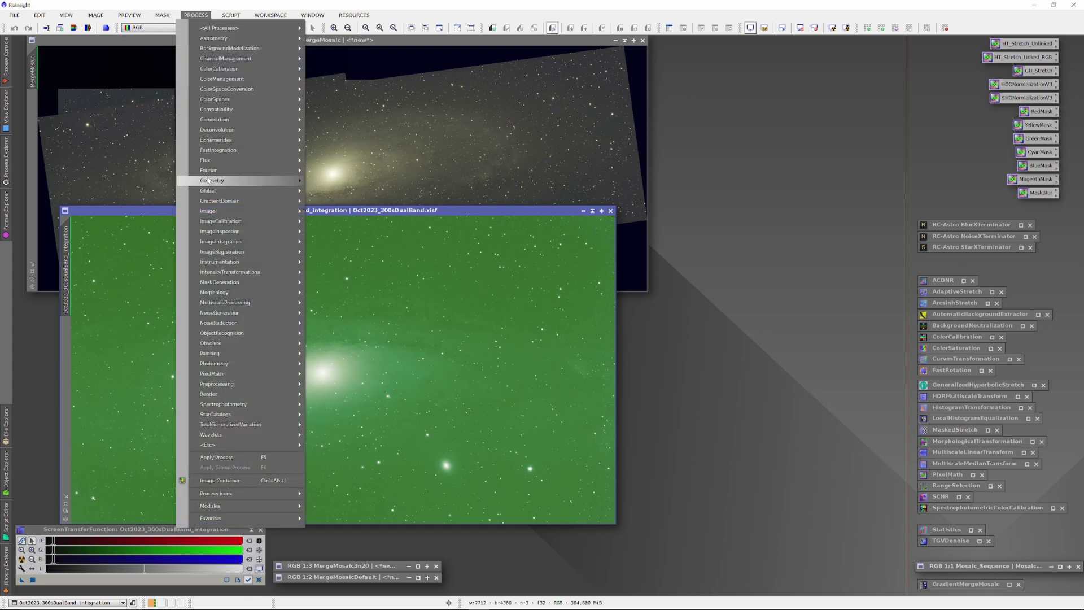
mouse_move(235, 245)
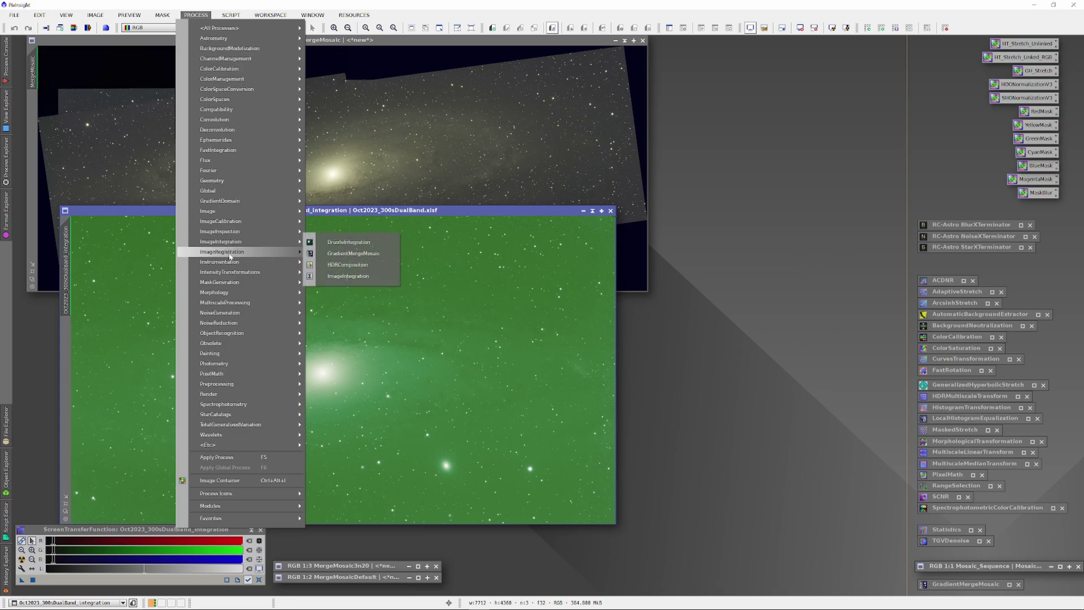
mouse_move(239, 225)
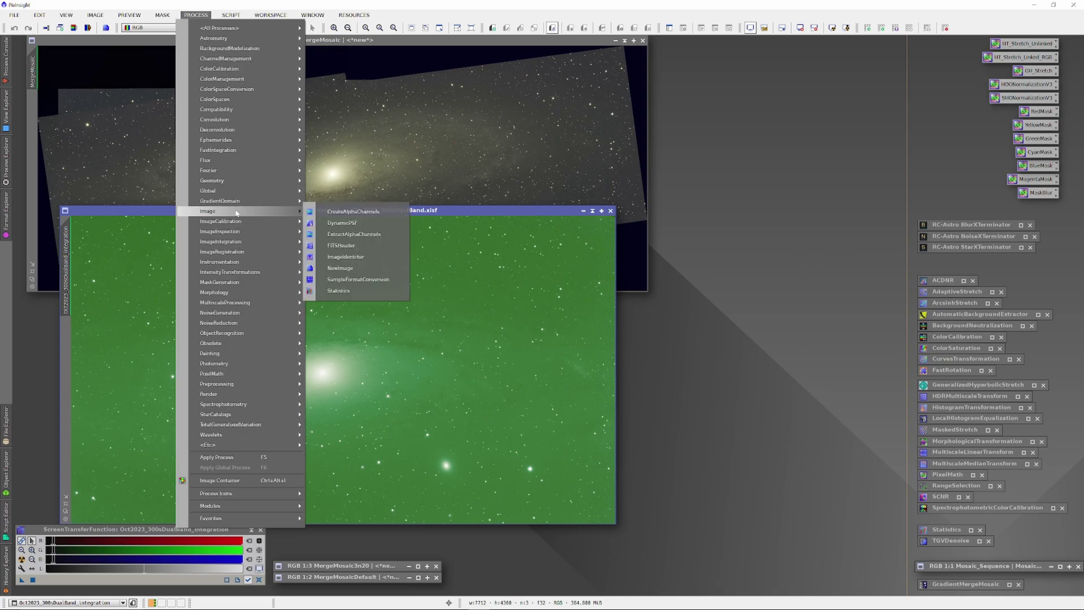
mouse_move(305, 183)
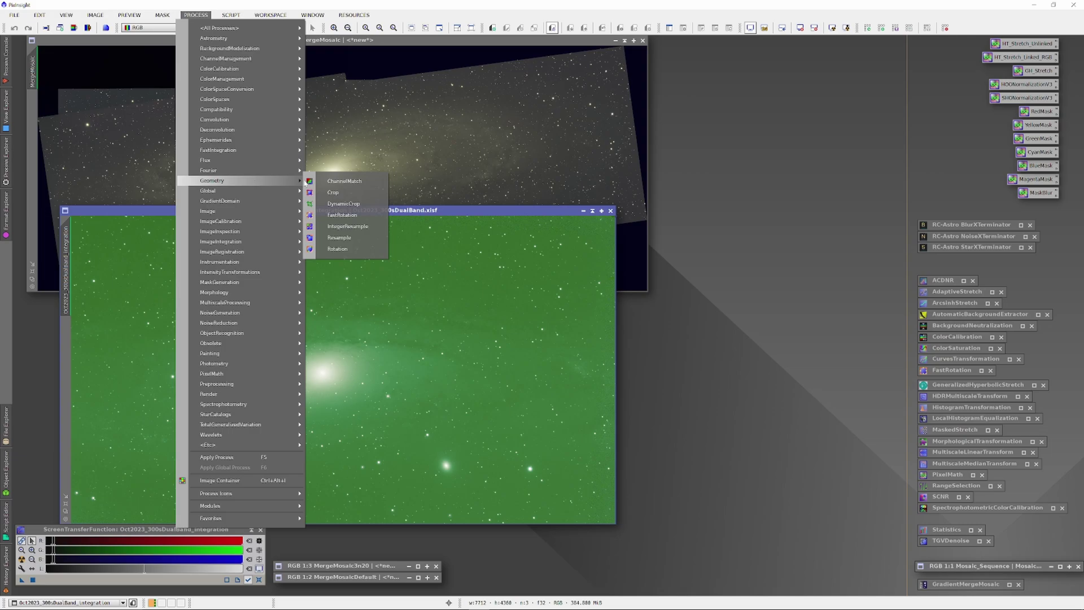
- Rotate the green Oct2023 image 180° with FastRotation, then mark matching stars in DynamicAlignment
click(359, 215)
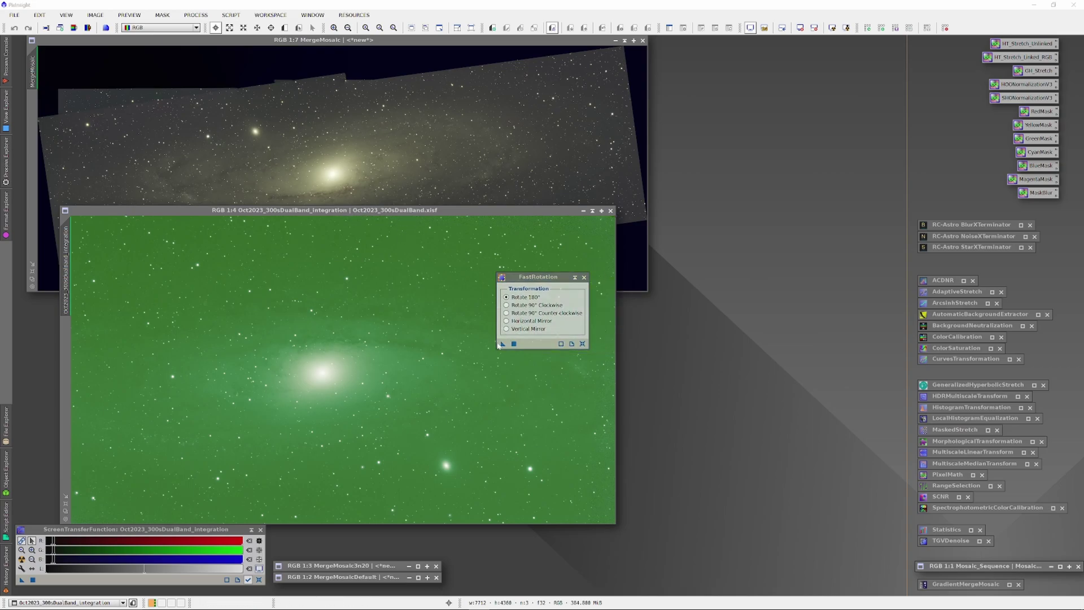
drag(502, 343, 492, 352)
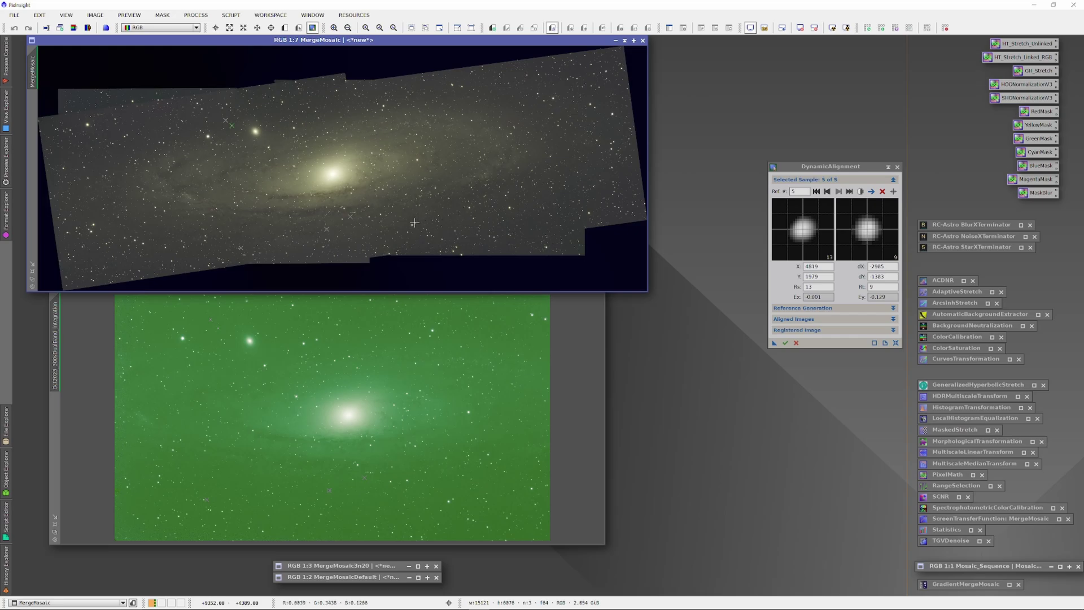
click(415, 223)
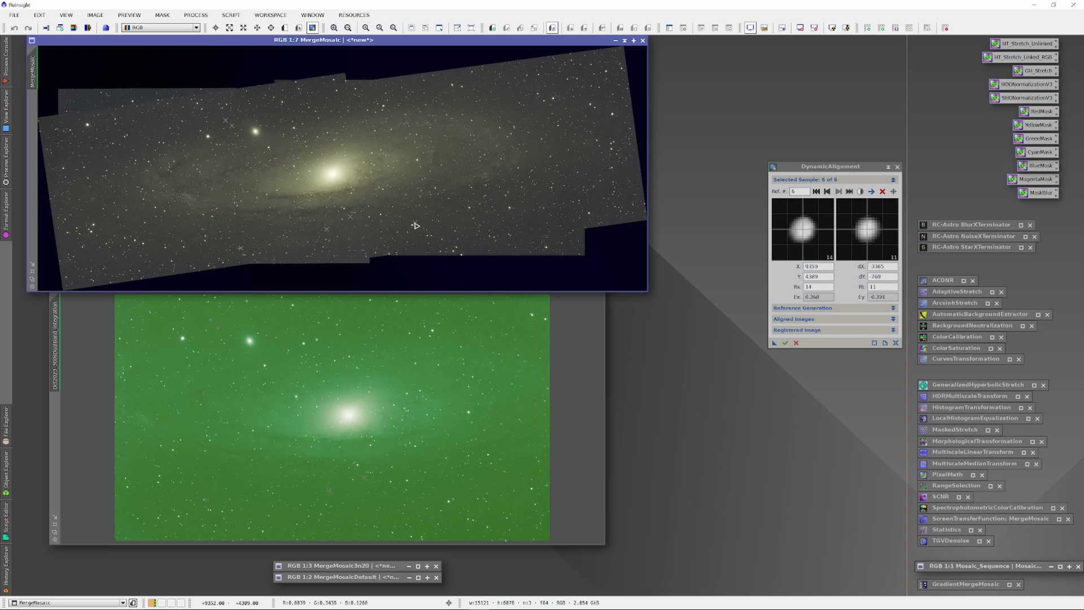
- Add a seventh star sample near the mosaic's top and execute DynamicAlignment
click(367, 110)
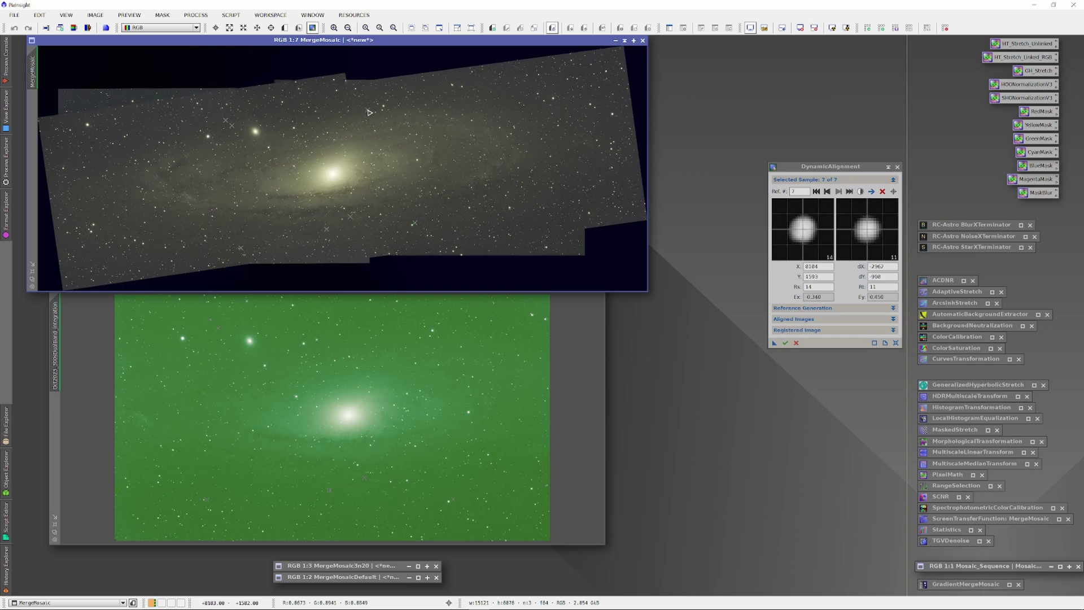
click(785, 343)
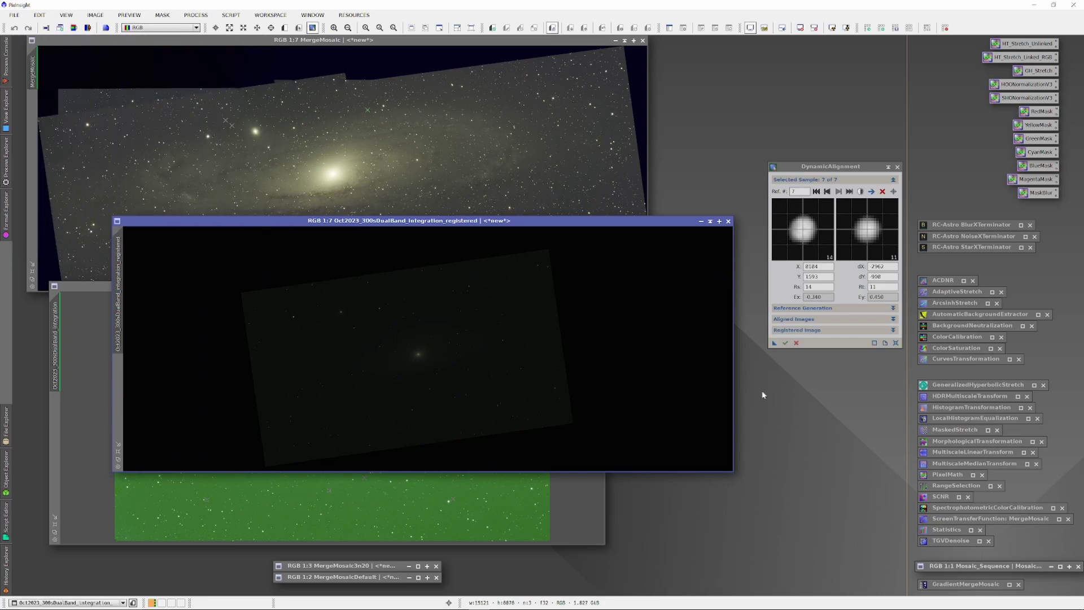
- Move the registered image to the top left, iconize the original green image, and close DynamicAlignment
drag(582, 220, 492, 42)
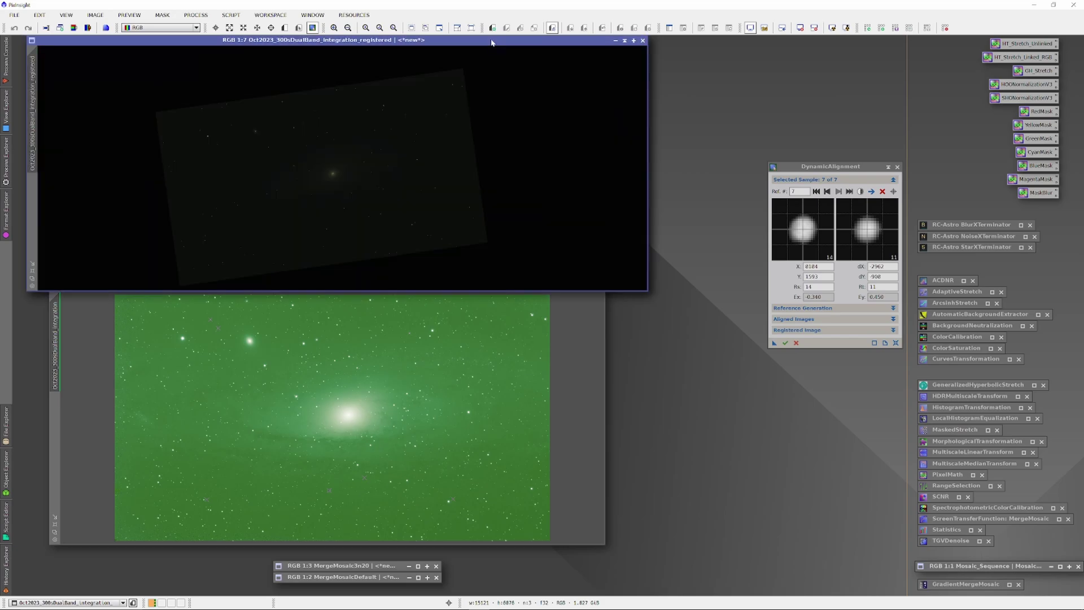
click(599, 382)
click(582, 290)
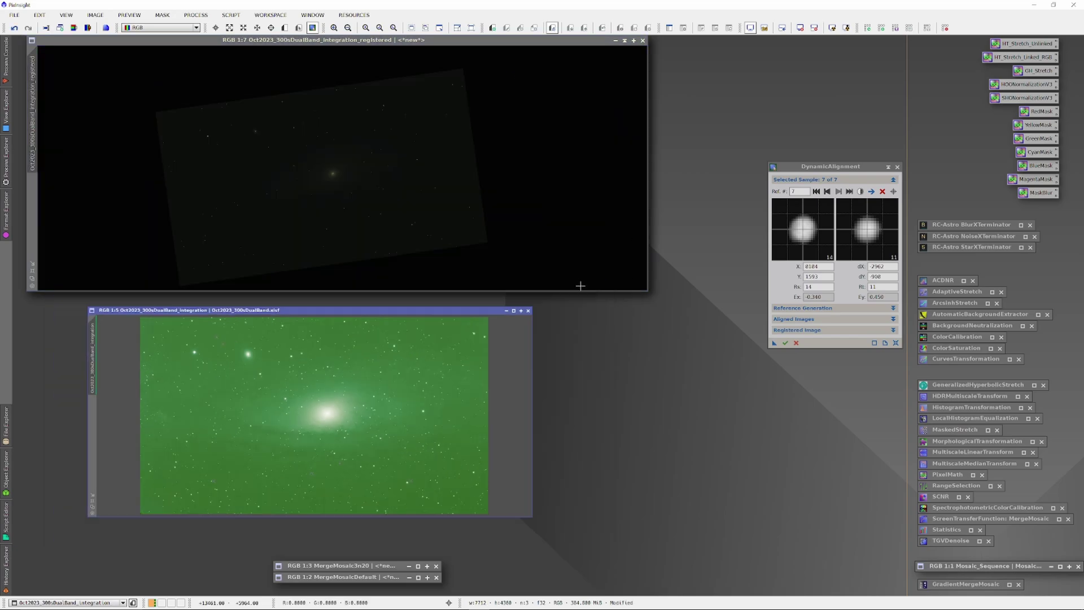
click(898, 167)
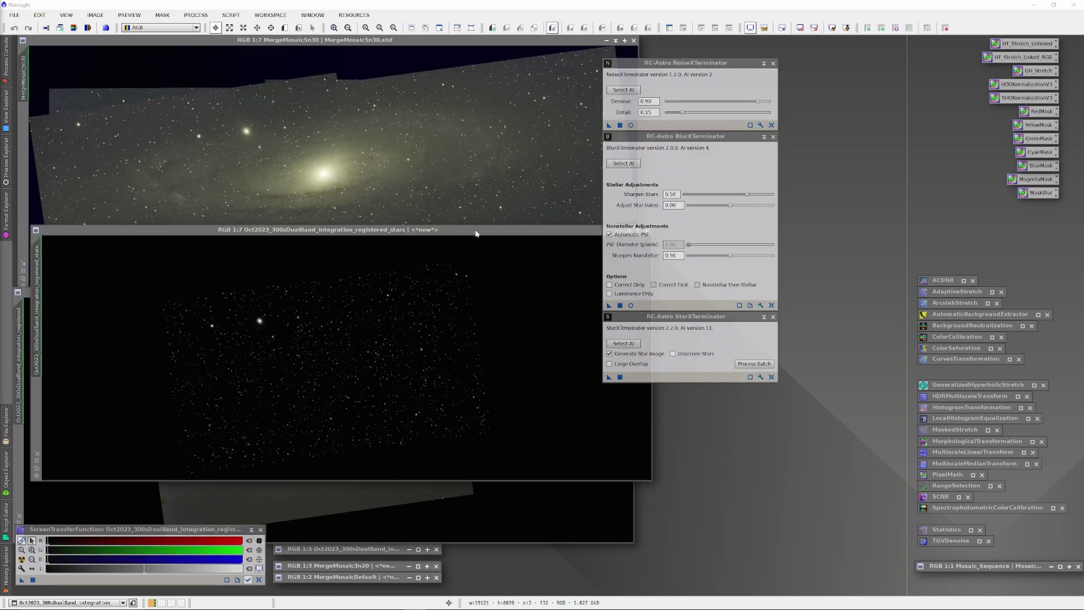
- Rename the star-only image to MergeMosaic5n30_stars, iconize it, and move it to the lower left
drag(476, 233, 480, 242)
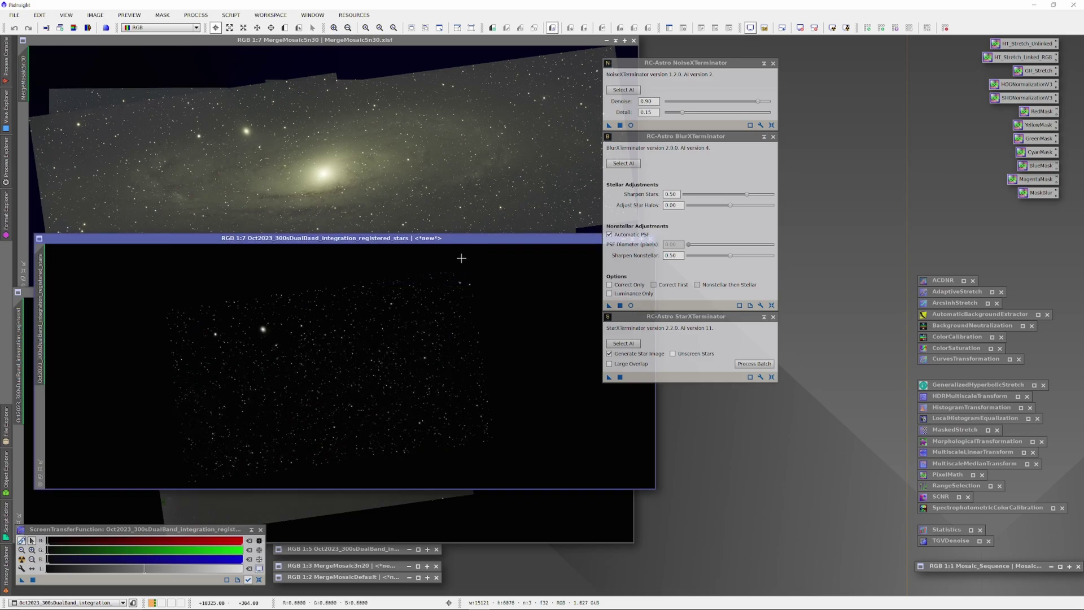
right_click(383, 325)
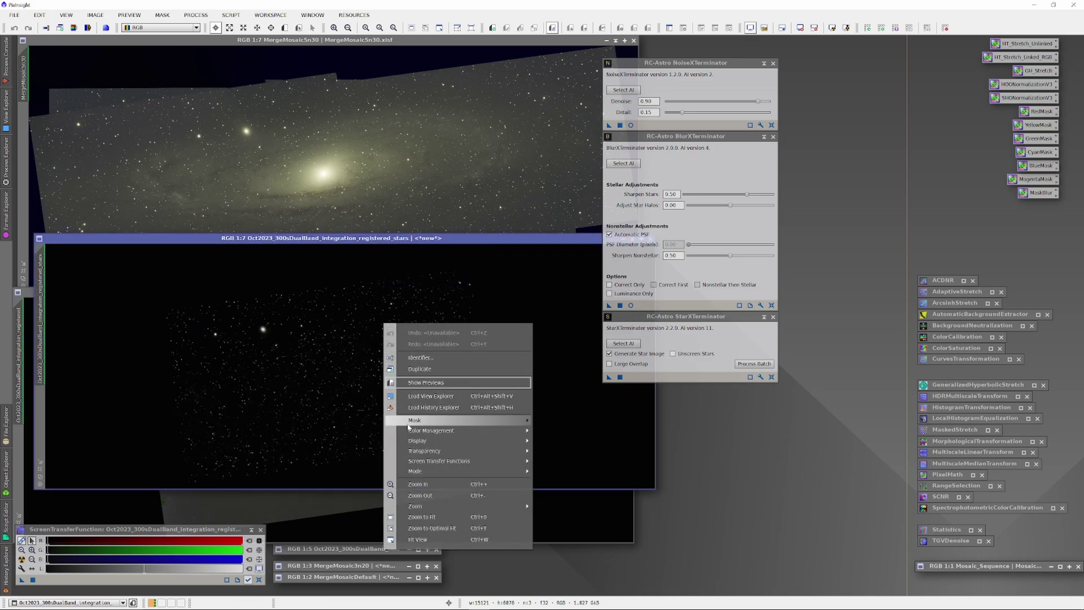
click(421, 358)
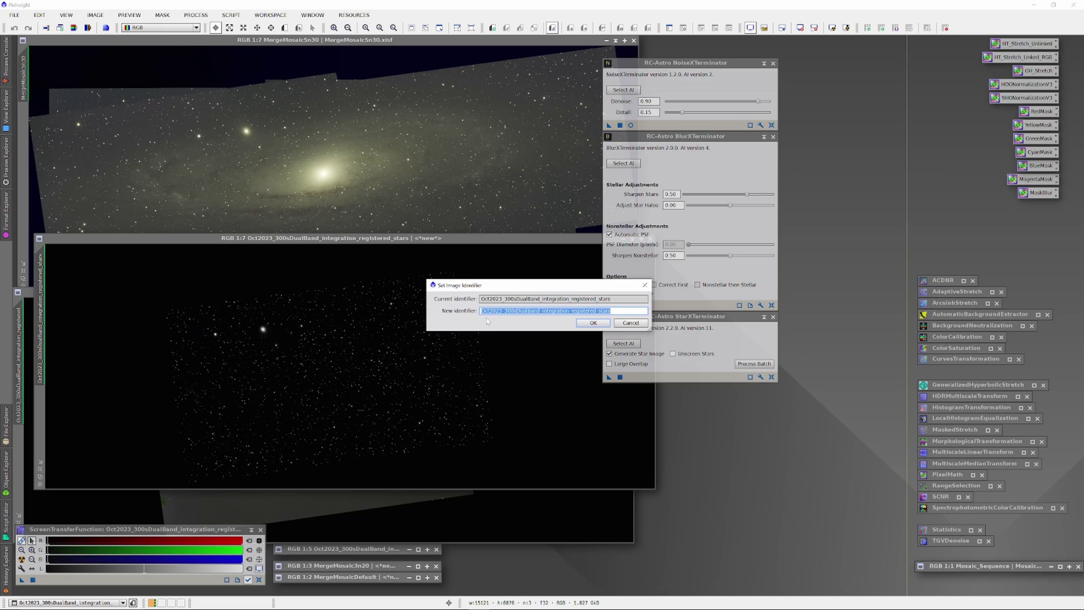
click(593, 323)
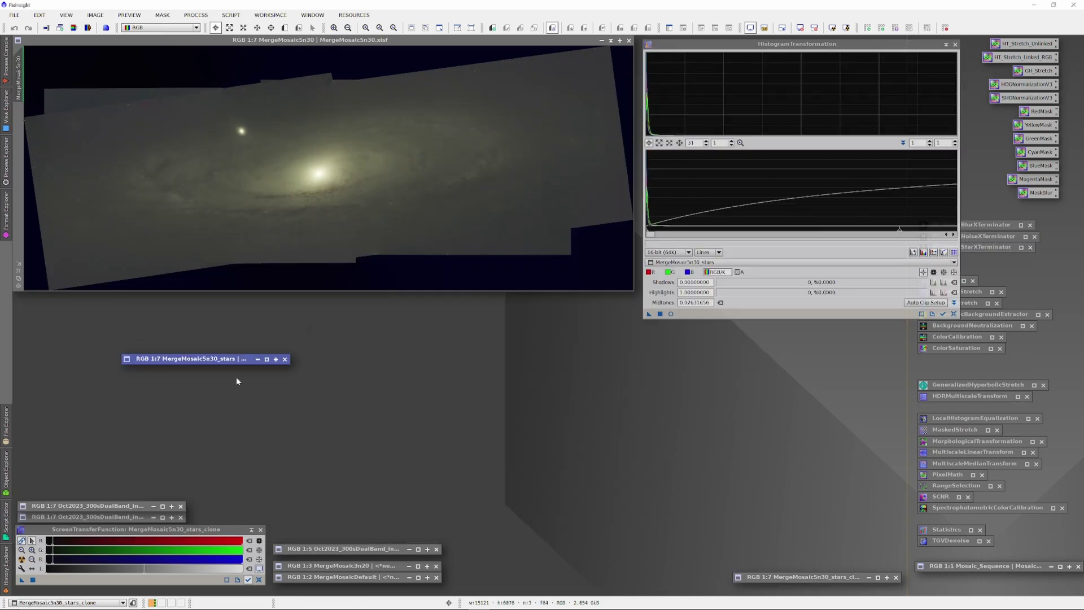
drag(236, 373, 140, 484)
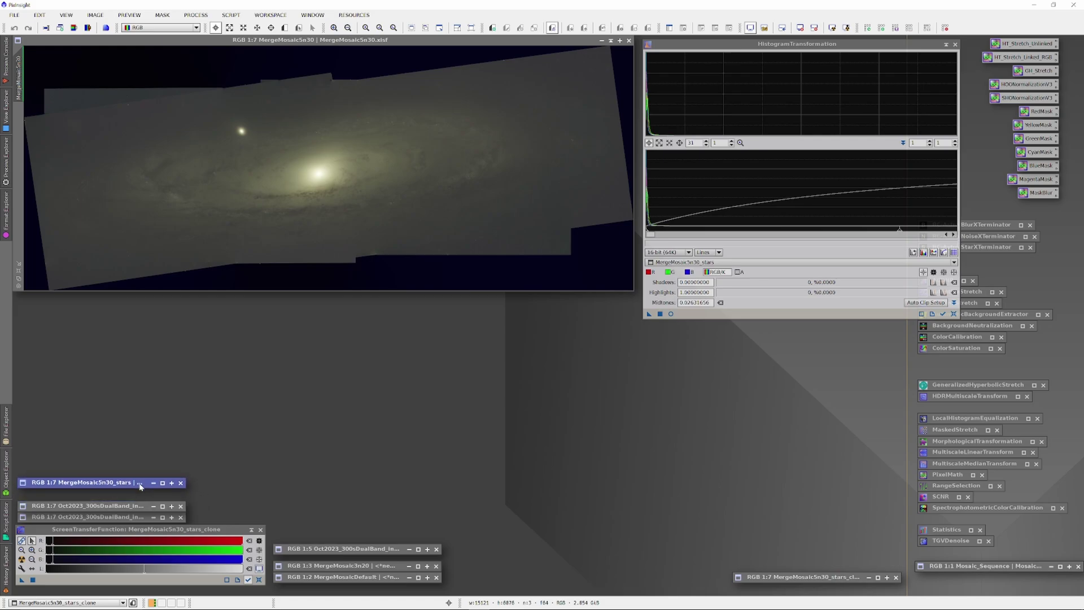
- Reset HistogramTransformation, view the MergeMosaic5n30 histogram at zoom 1, then close the tool
click(953, 314)
click(757, 263)
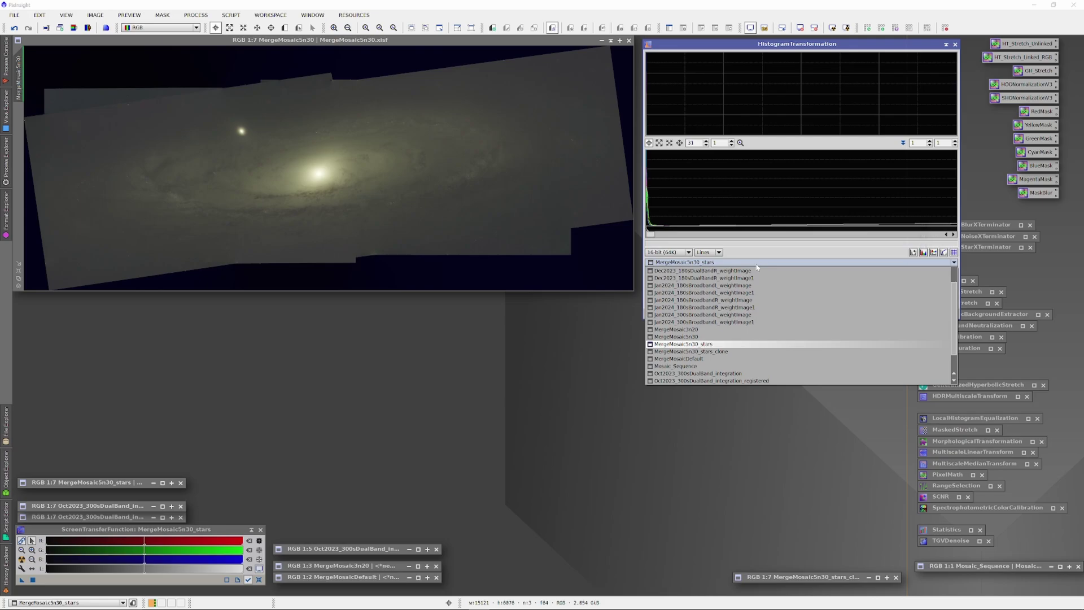
click(701, 337)
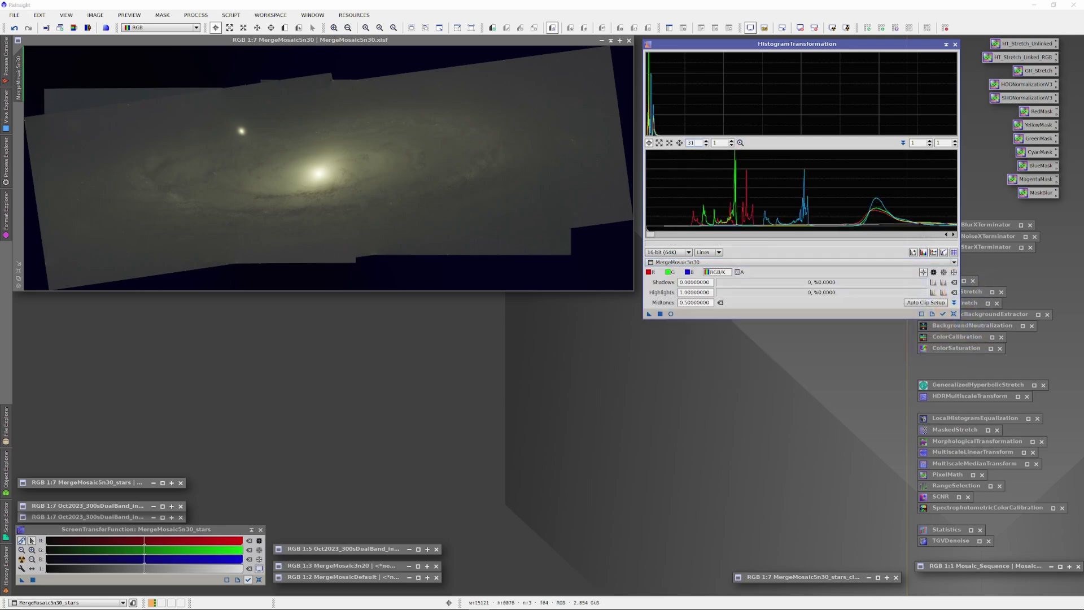
double_click(693, 143)
text(1)
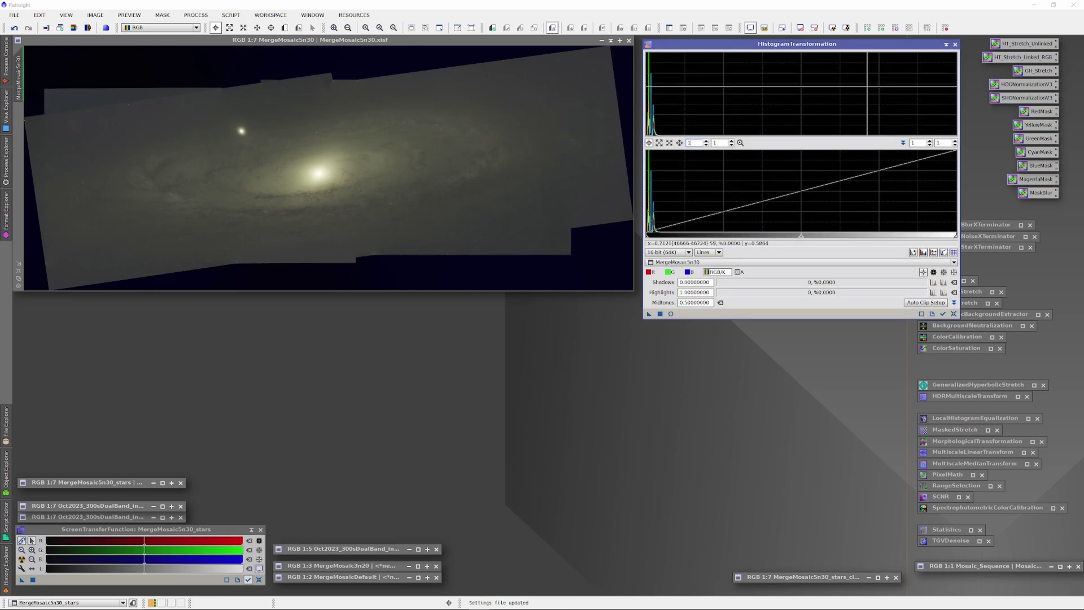
click(955, 44)
- Cancel the Identifier dialog, then Undo: StarXTerminator on MergeMosaic5n30 to restore its stars
click(509, 41)
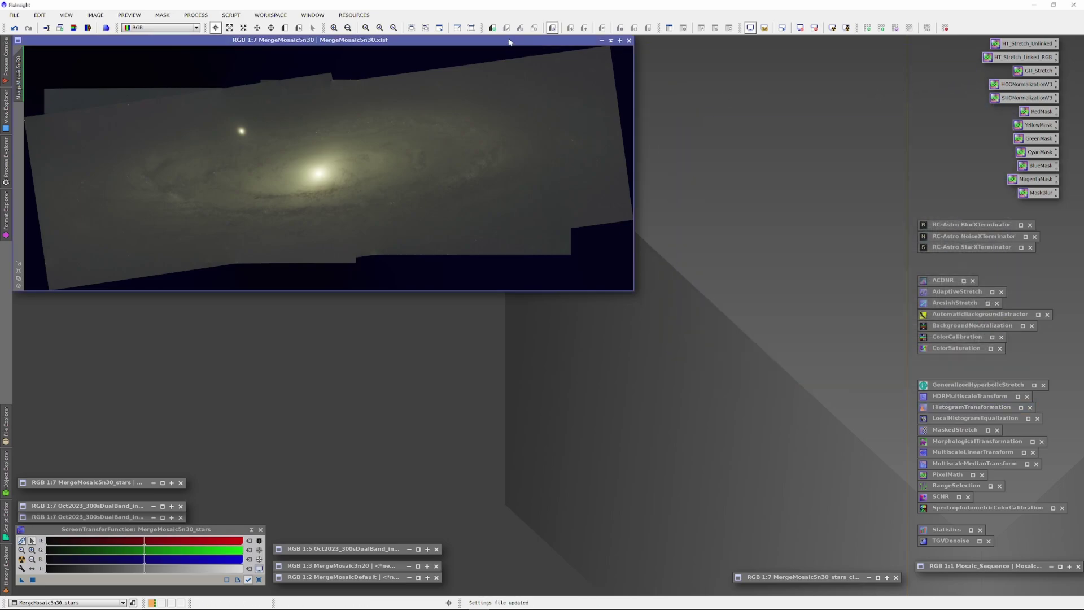
right_click(412, 100)
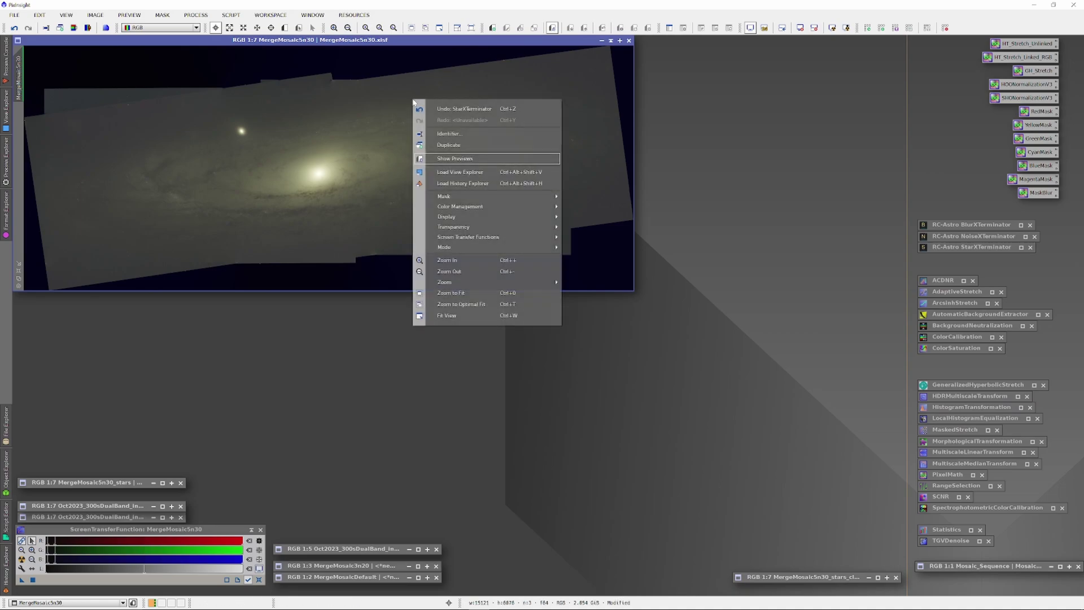
click(449, 134)
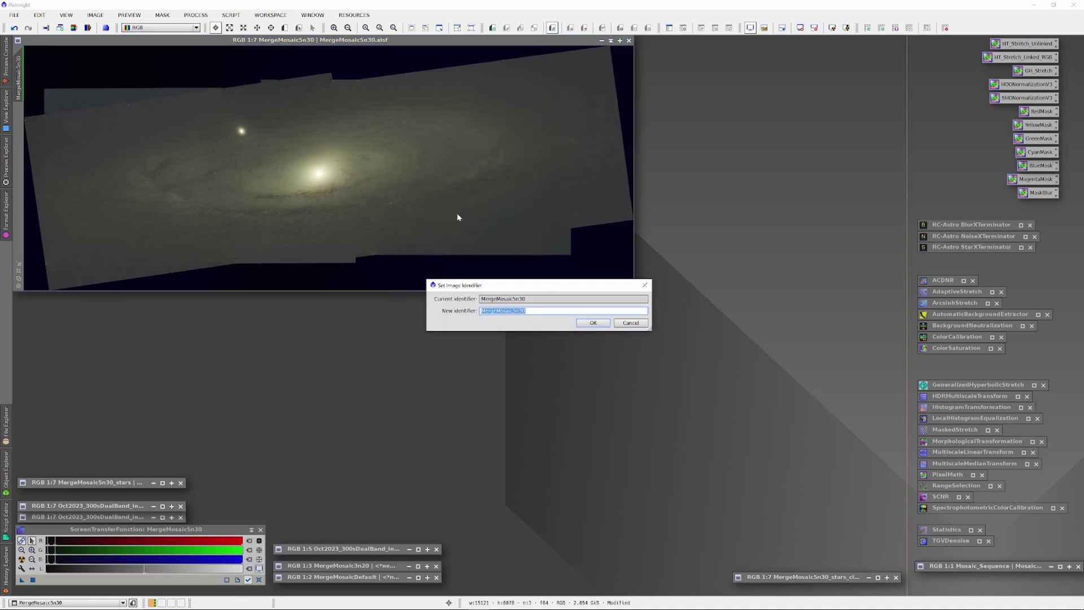
click(631, 322)
right_click(438, 160)
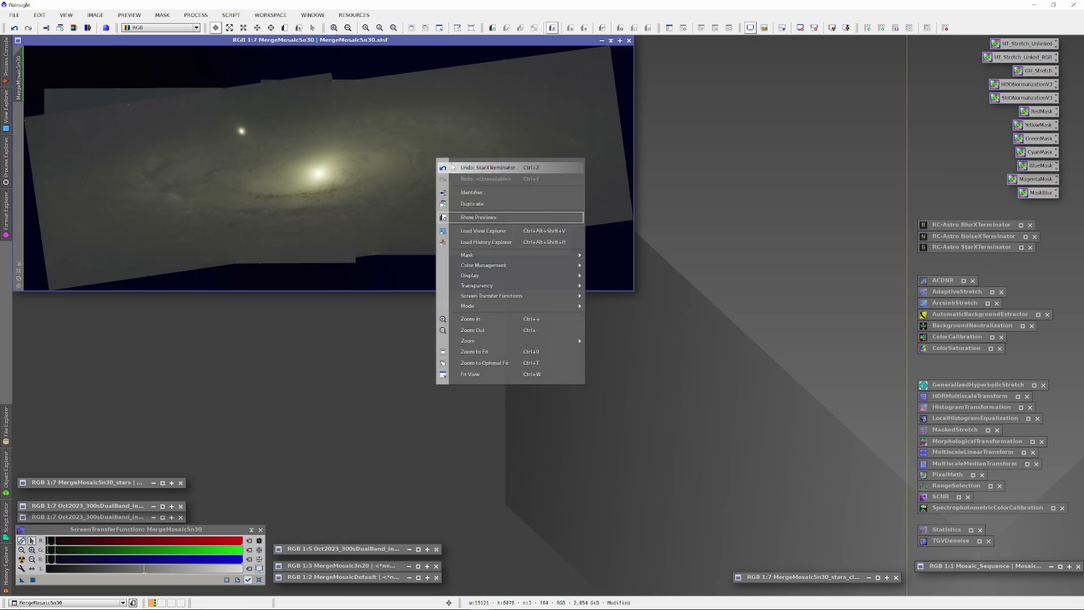
click(467, 169)
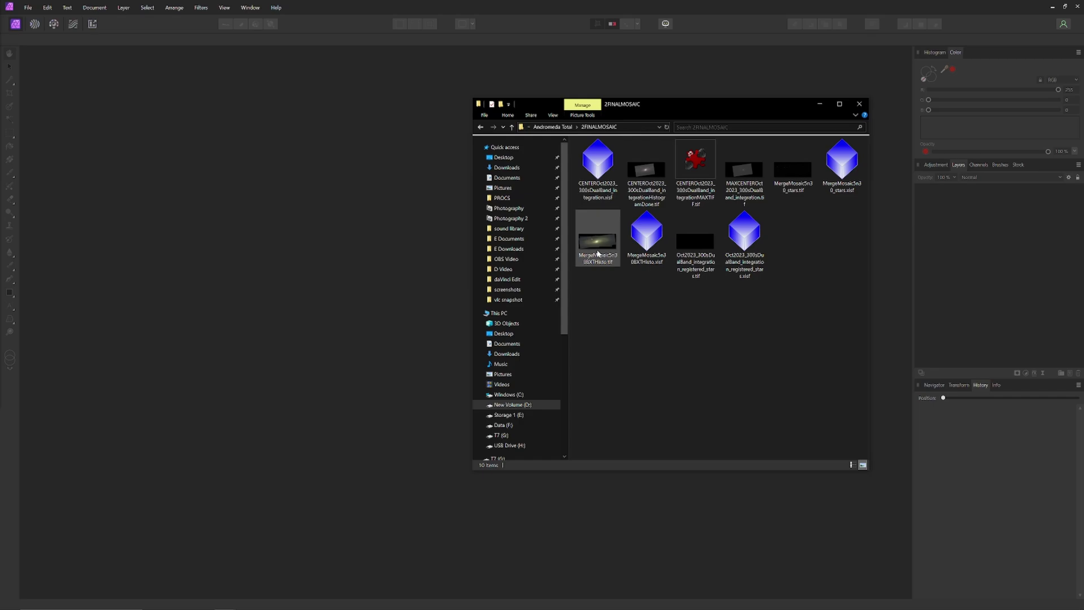
- Open MergeMosaic5n30EXTHisto.tif in Affinity Photo and select the CENTER integration TIFF
drag(597, 255, 274, 196)
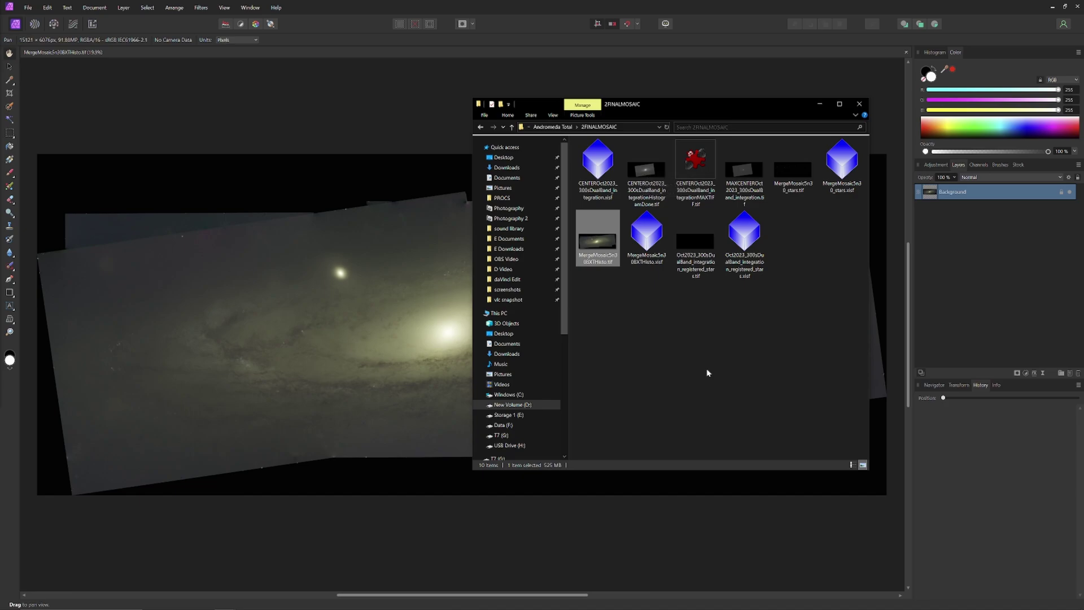
click(648, 169)
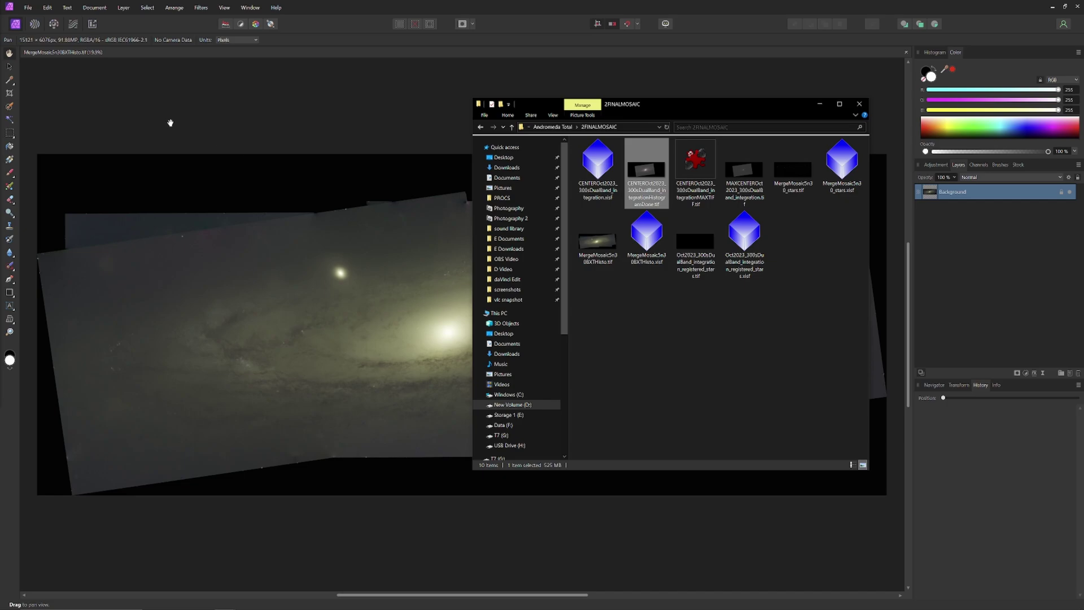
- Paste the centre-panel image in as a new layer, then select the mosaic's Background layer
key(ctrl+v)
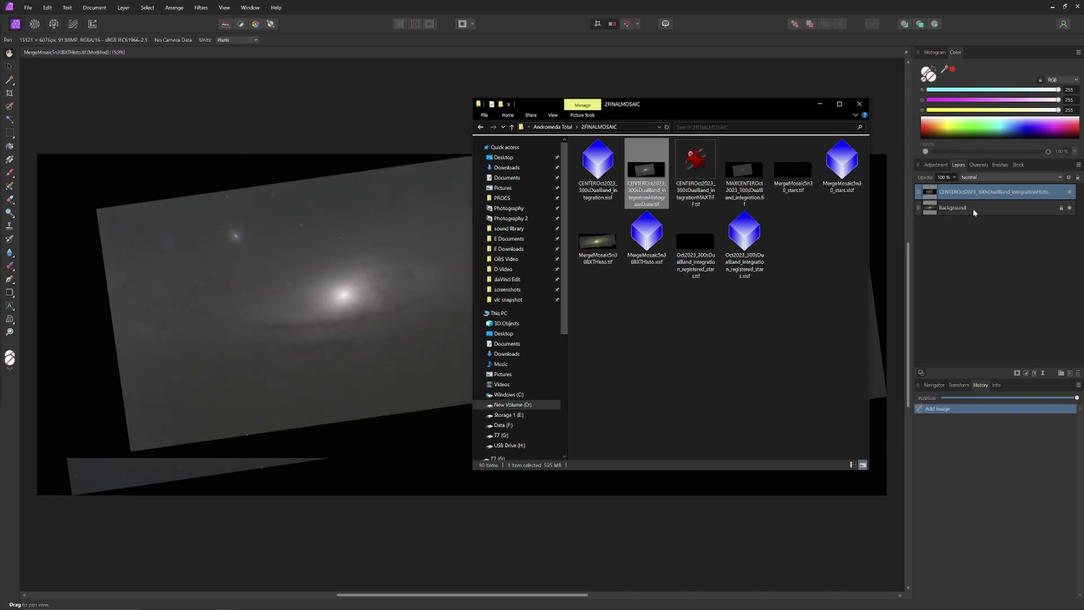
click(980, 208)
click(980, 208)
- Duplicate the Background layer and hide the lower copy
right_click(982, 211)
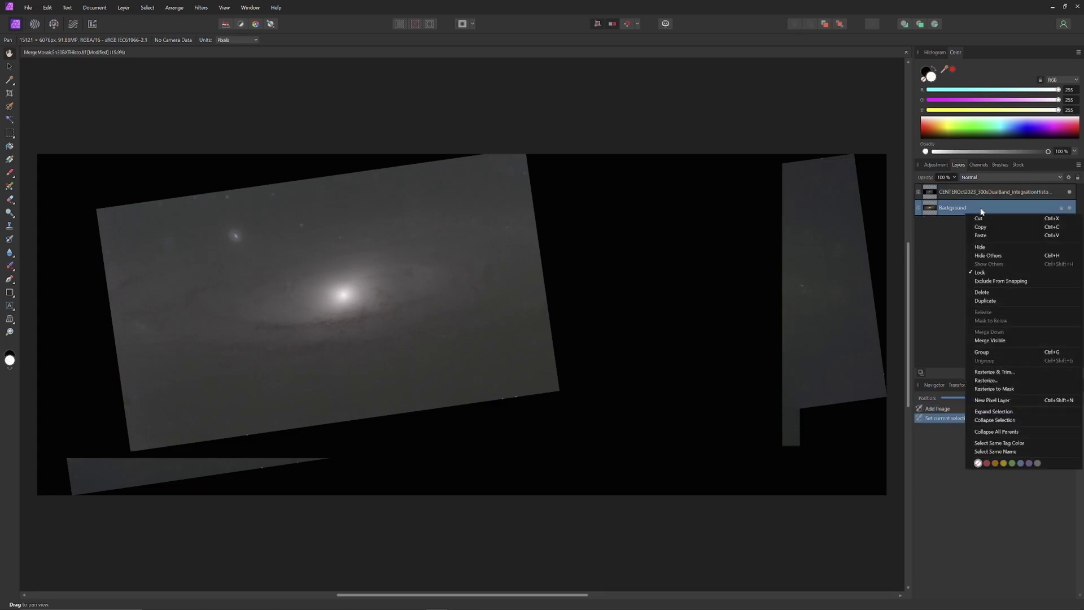
click(985, 301)
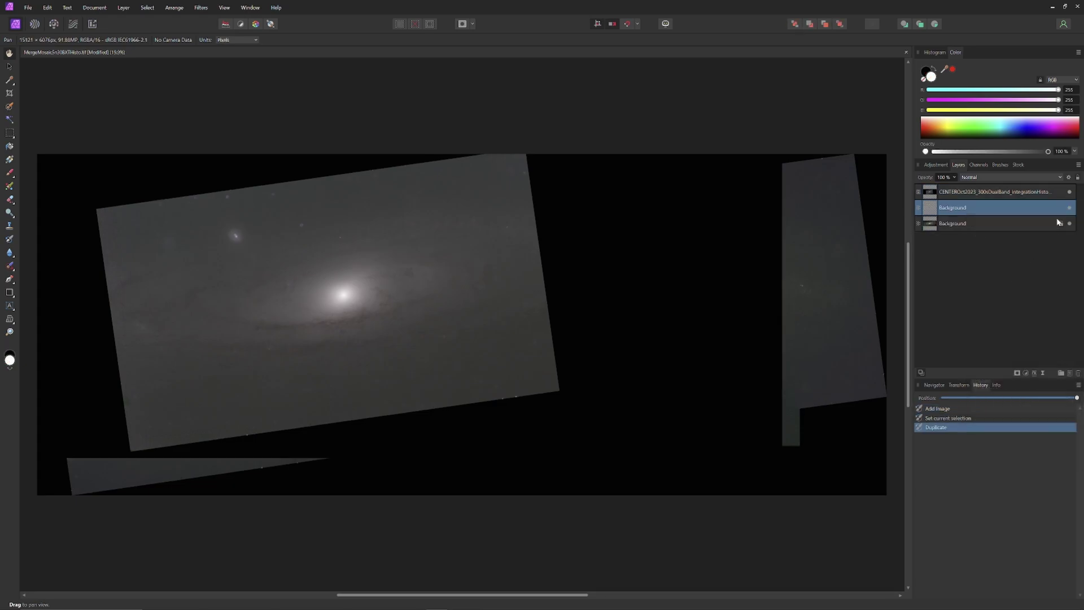
click(1070, 224)
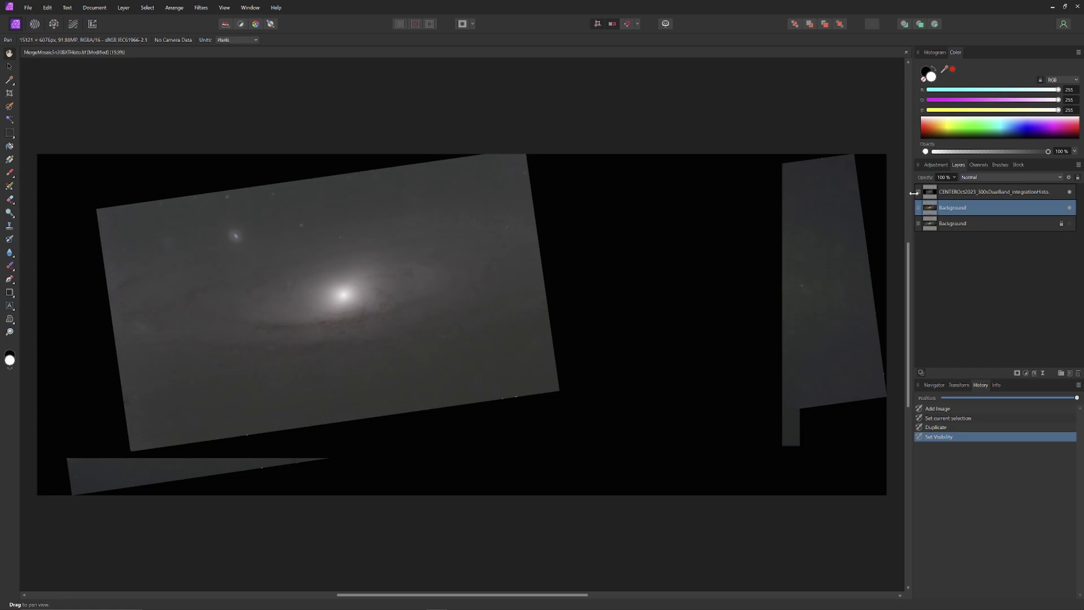
- Rename the upper copy Mosaic and enter MosaicBG as the lower copy's name
double_click(954, 208)
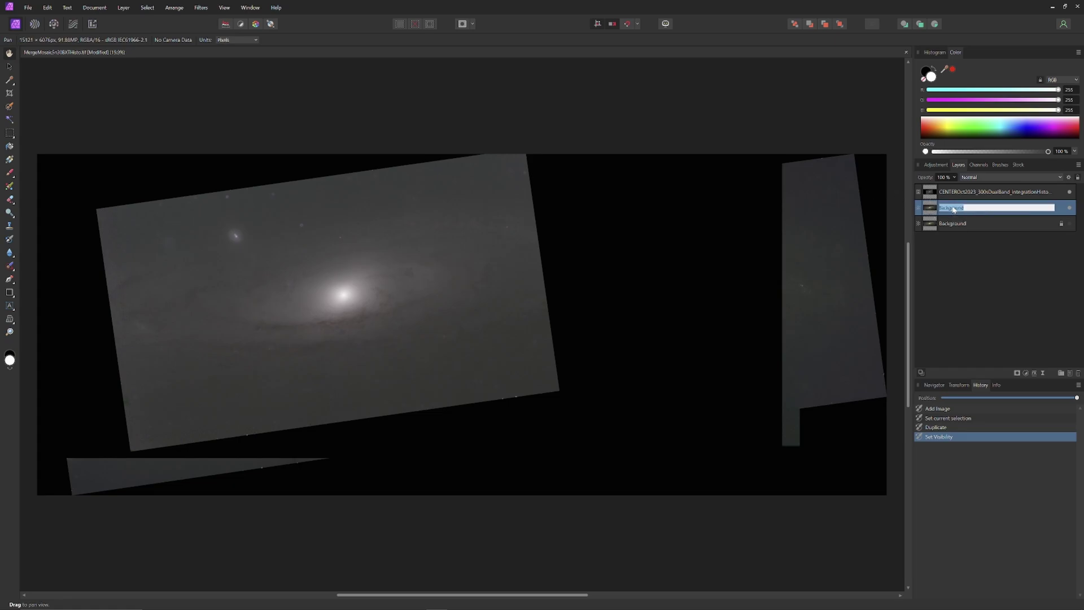
text(Mosaic)
key(Return)
click(953, 224)
double_click(954, 225)
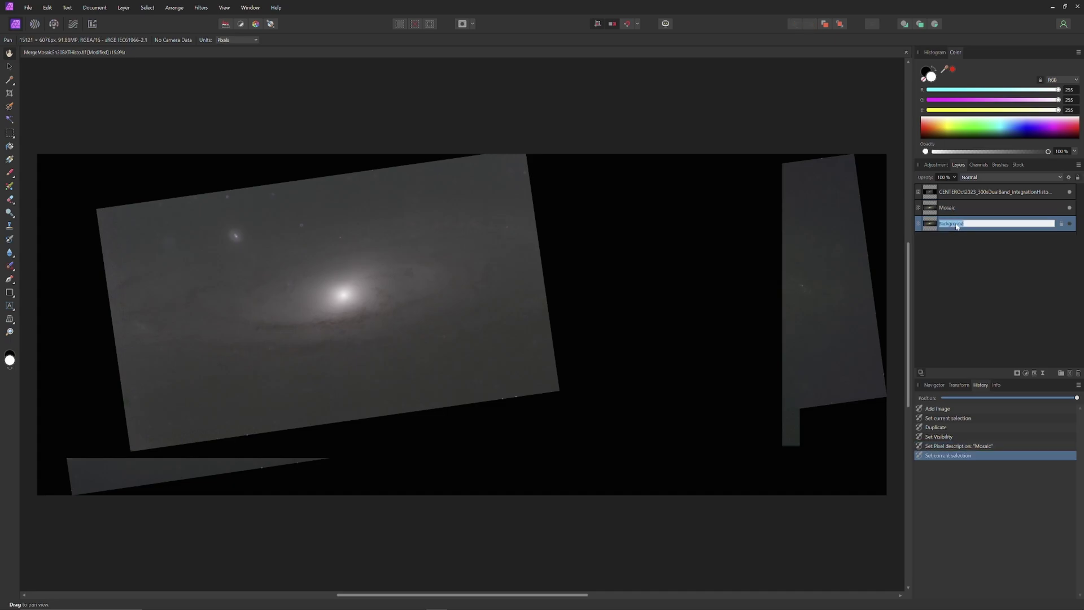
text(MosaicBG)
- Confirm the MosaicBG name, then move the CENTEROct2023 layer until its galaxy overlays the mosaic's
key(Return)
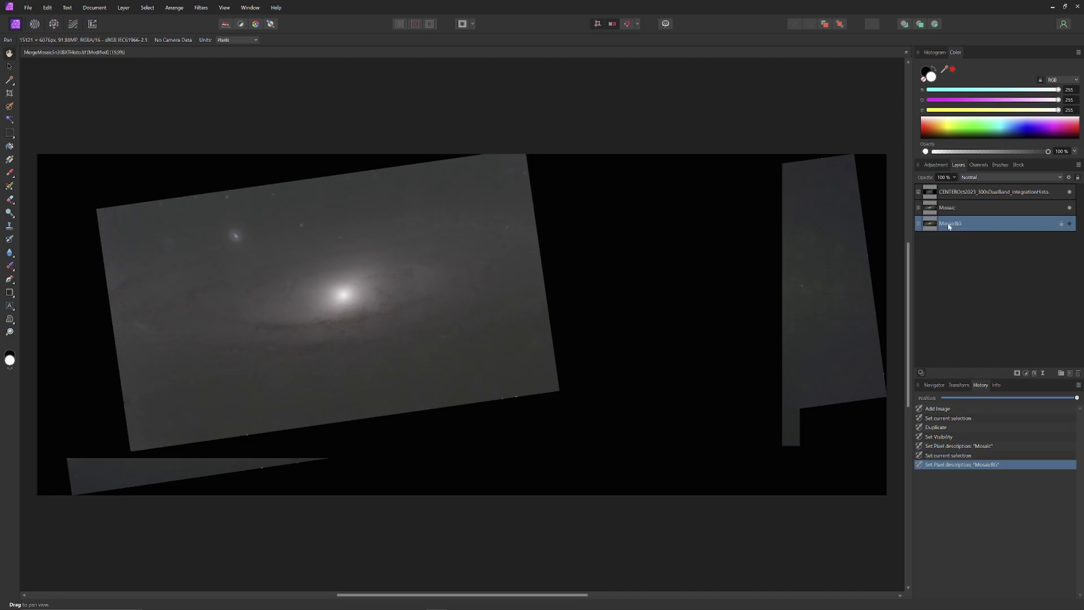
click(9, 66)
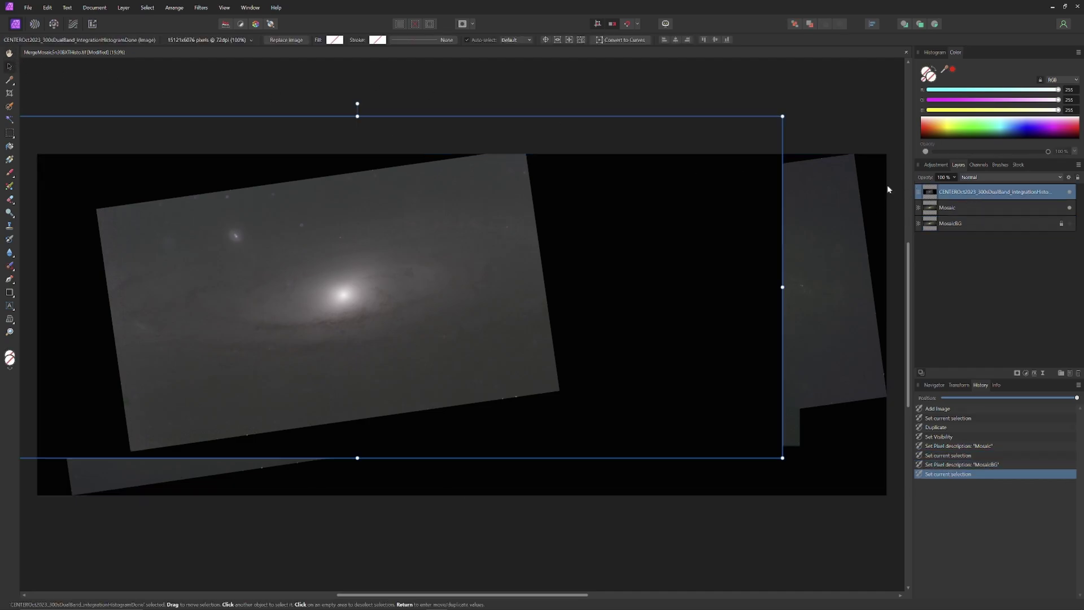
drag(464, 192, 563, 227)
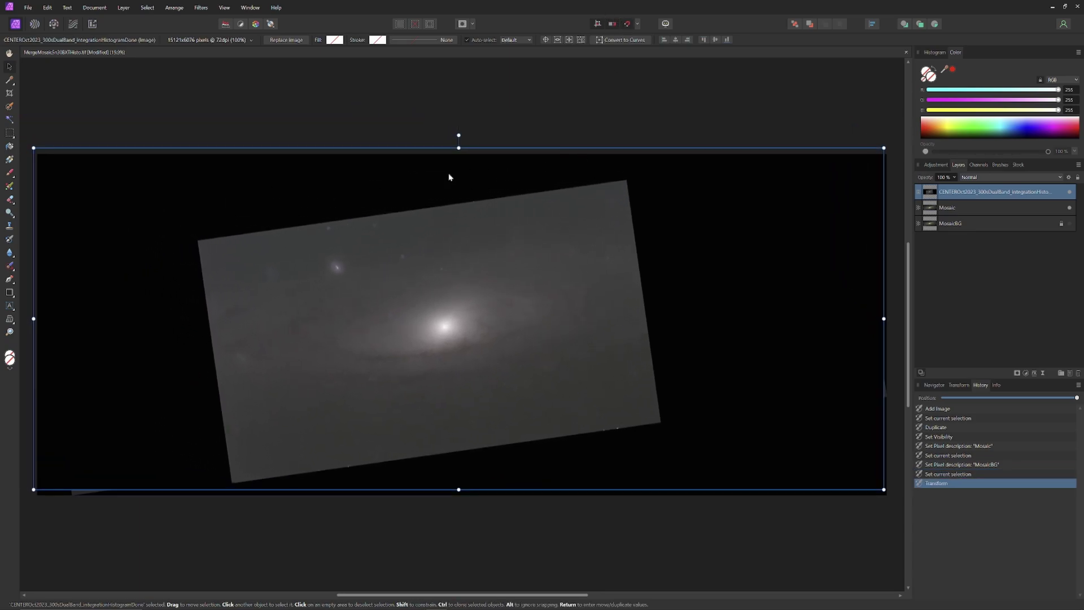
mouse_move(450, 177)
mouse_down()
mouse_move(465, 179)
mouse_move(450, 180)
mouse_up()
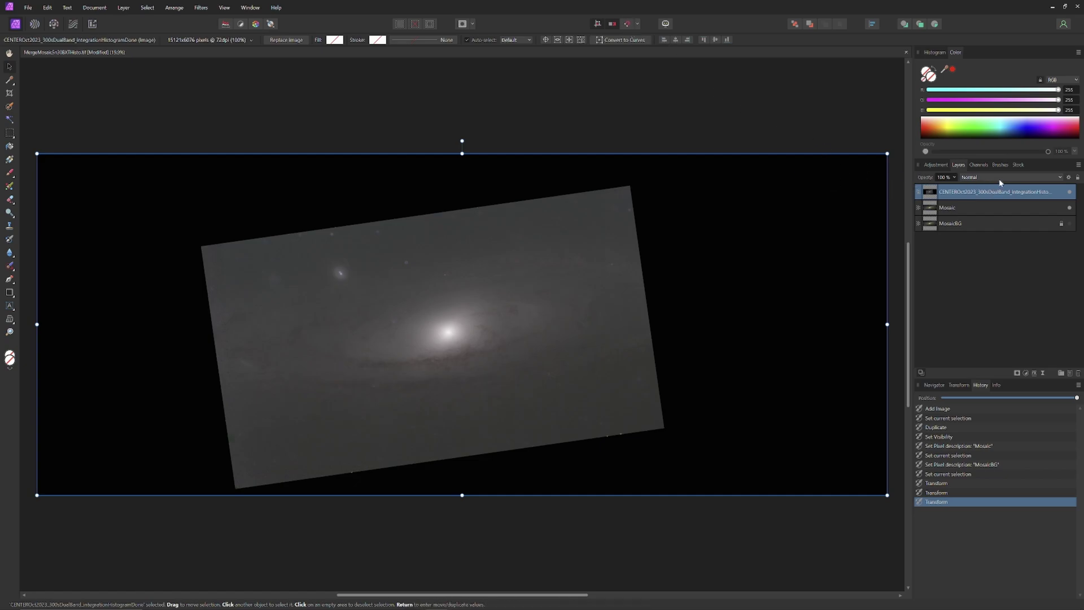
click(1060, 179)
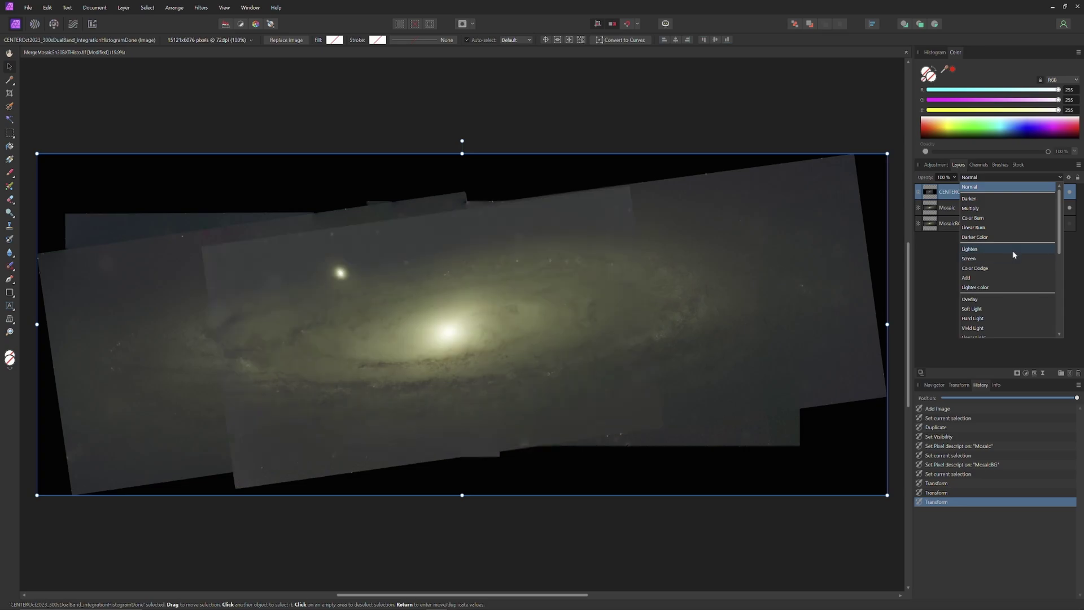
- Set the CENTEROct2023 layer to Lighten, toggle its visibility to compare, and fit the whole mosaic in view
click(1013, 251)
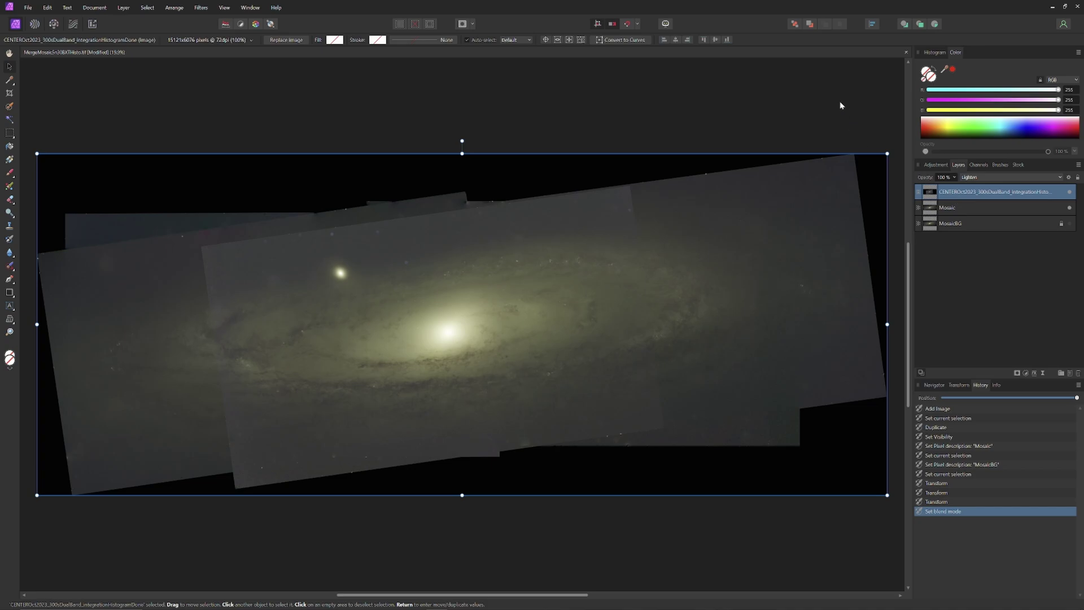
click(1069, 193)
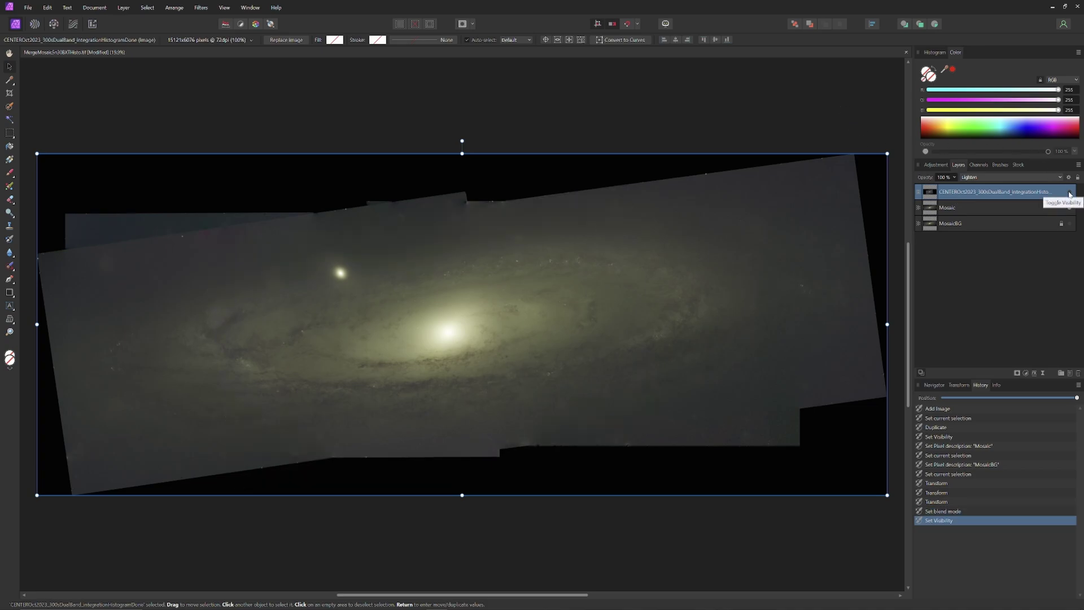
click(1070, 193)
scroll(450, 362, up, 2)
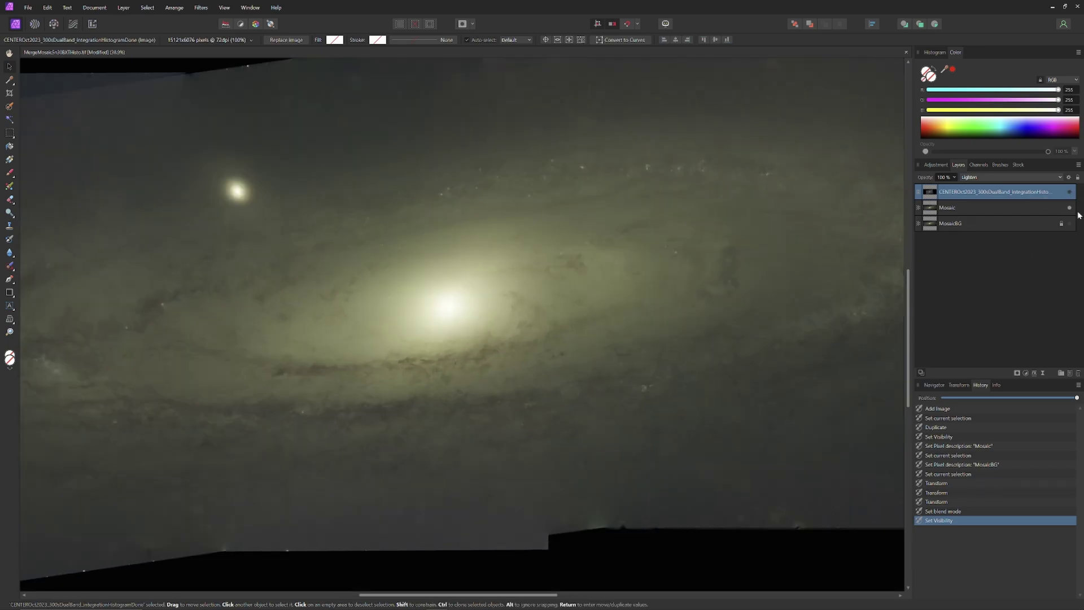
click(1070, 193)
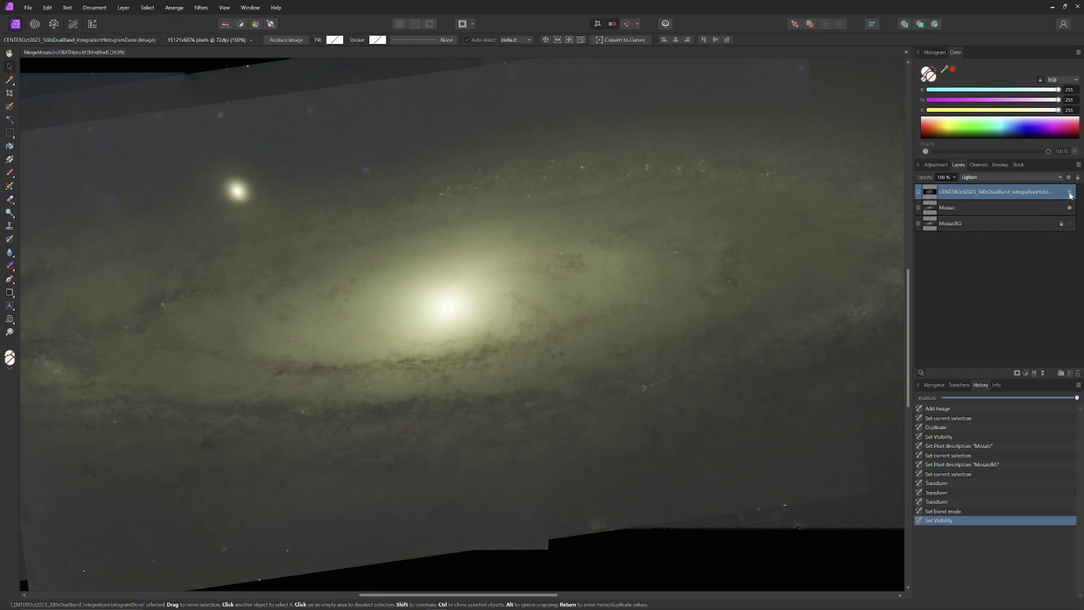
click(1070, 193)
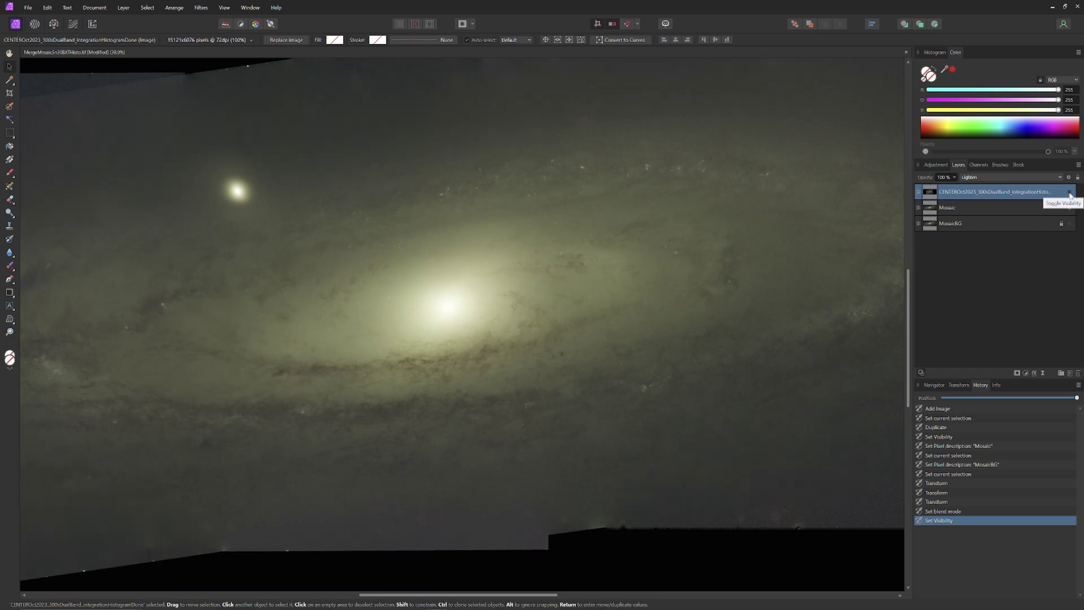
click(1070, 193)
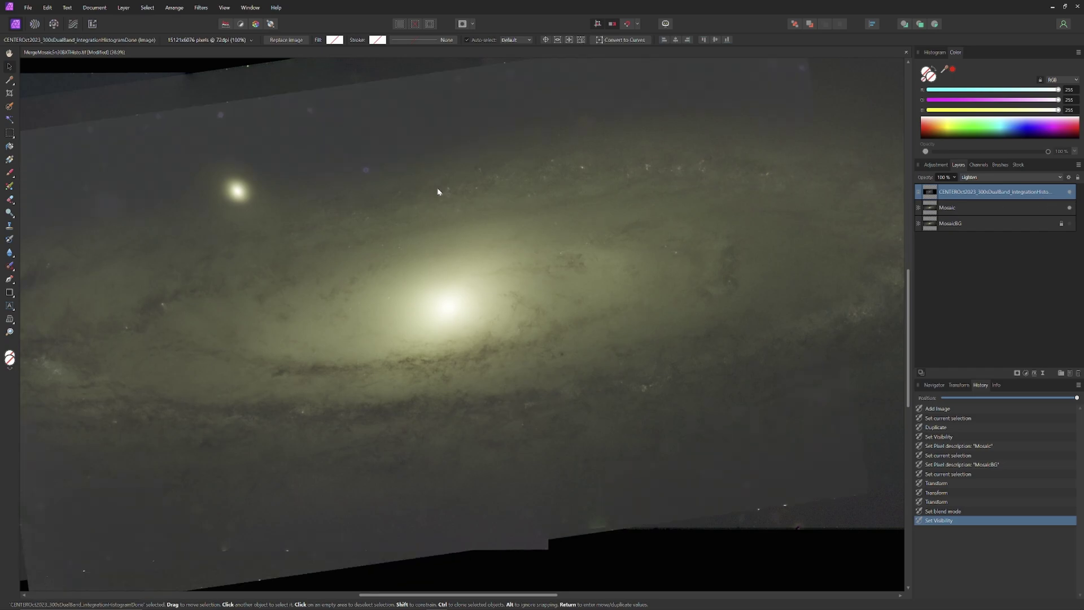
key(ctrl+0)
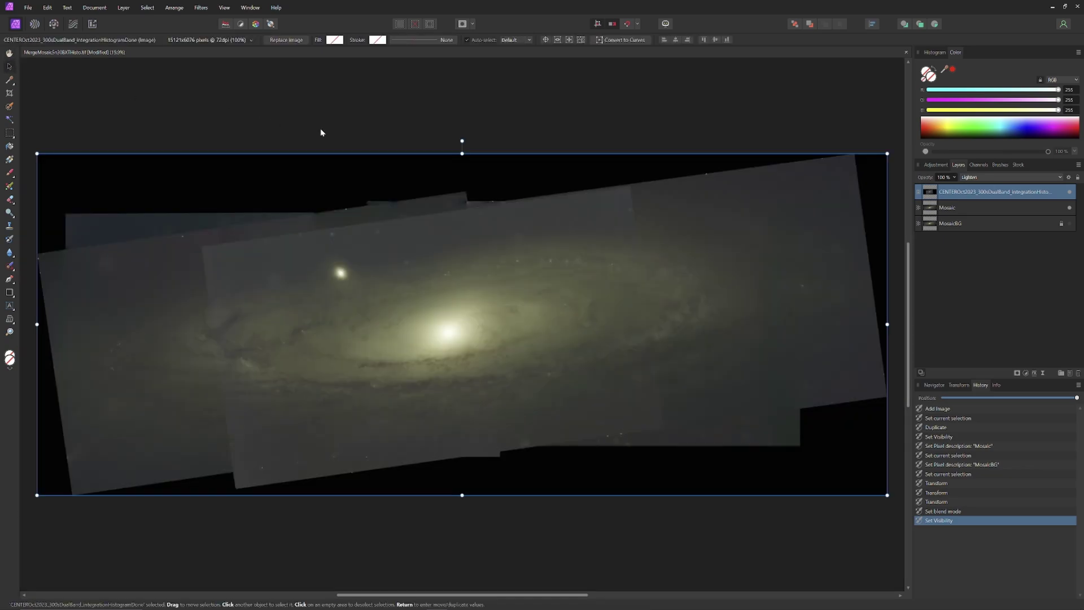
click(1056, 178)
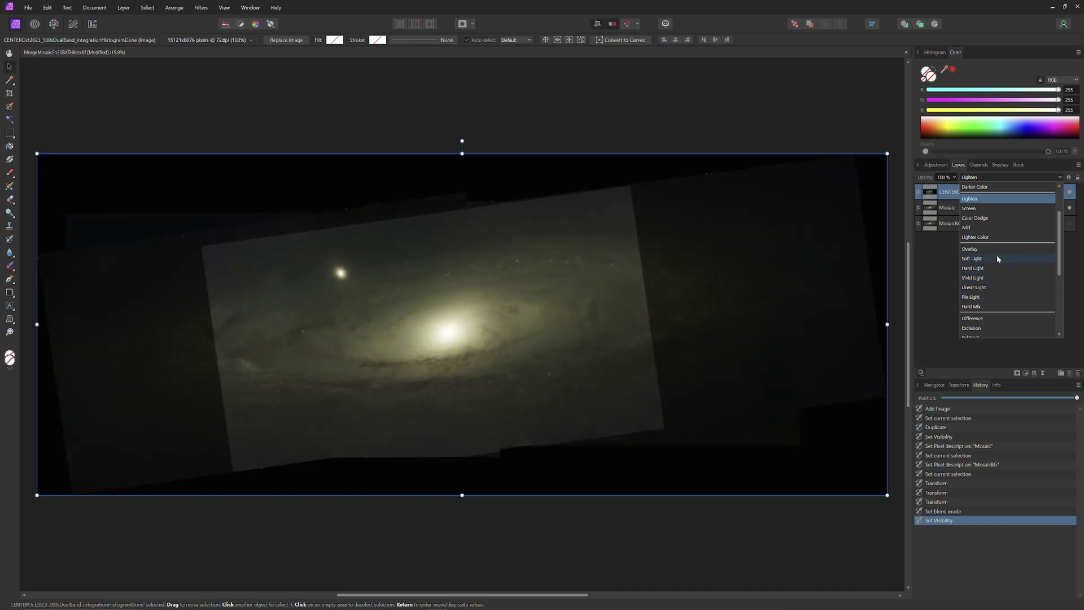
- Try the Soft Light blend mode on the centre-panel layer
click(997, 258)
scroll(651, 275, up, 2)
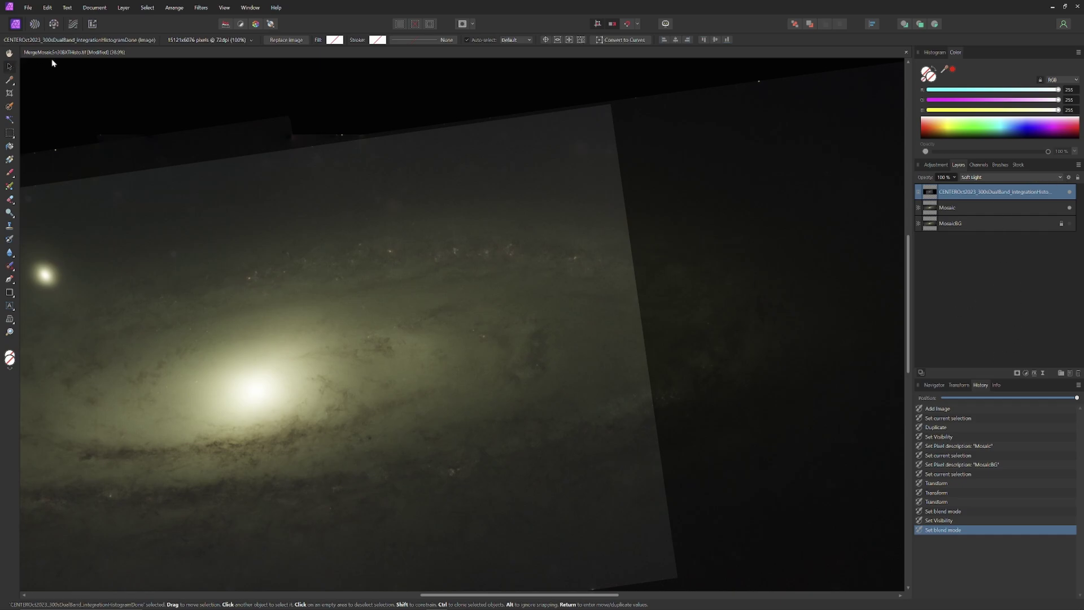
scroll(249, 276, down, 4)
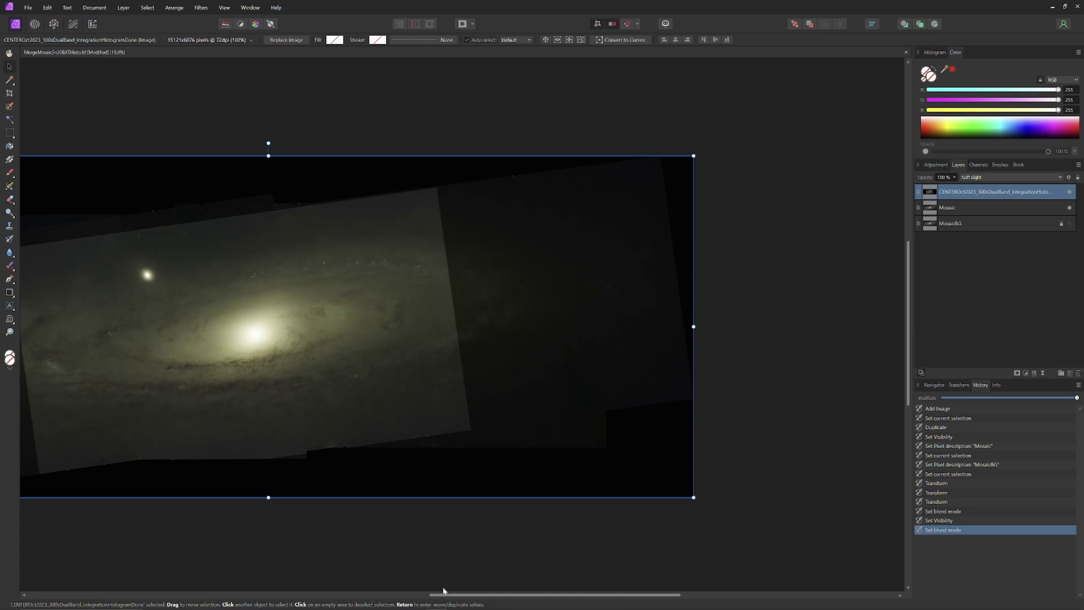
drag(466, 597, 382, 587)
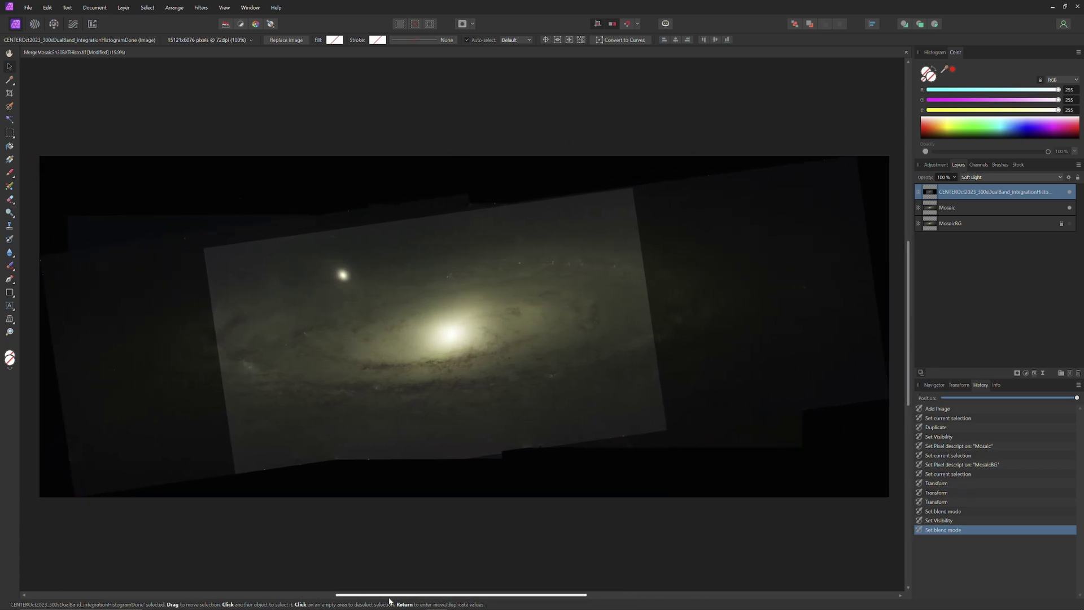
- Try the Hue blend mode on the centre-panel layer, then set it back to Lighten
click(1060, 177)
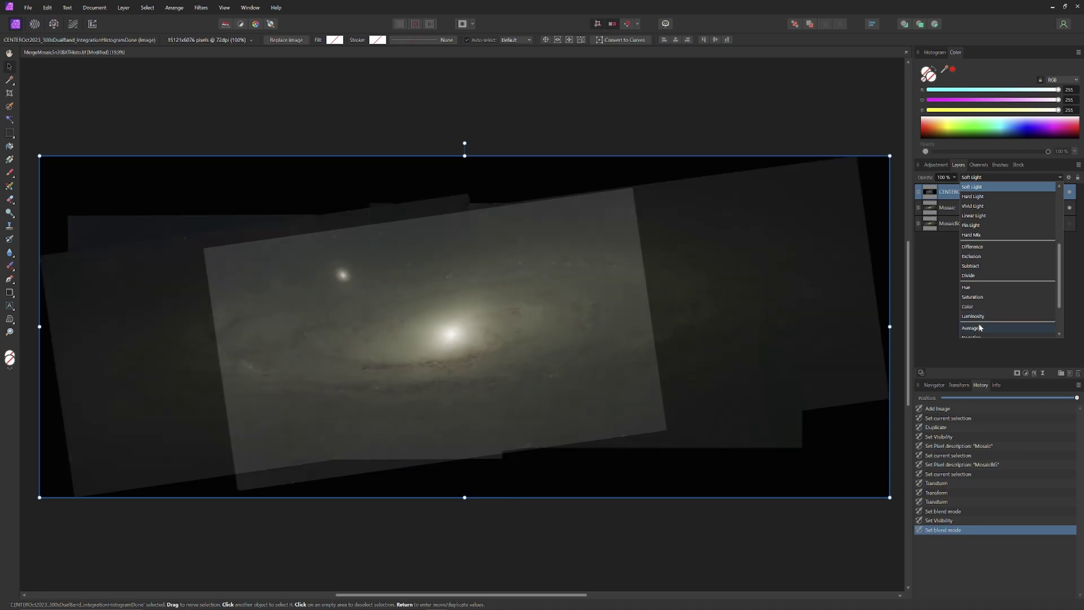
scroll(980, 327, down, 1)
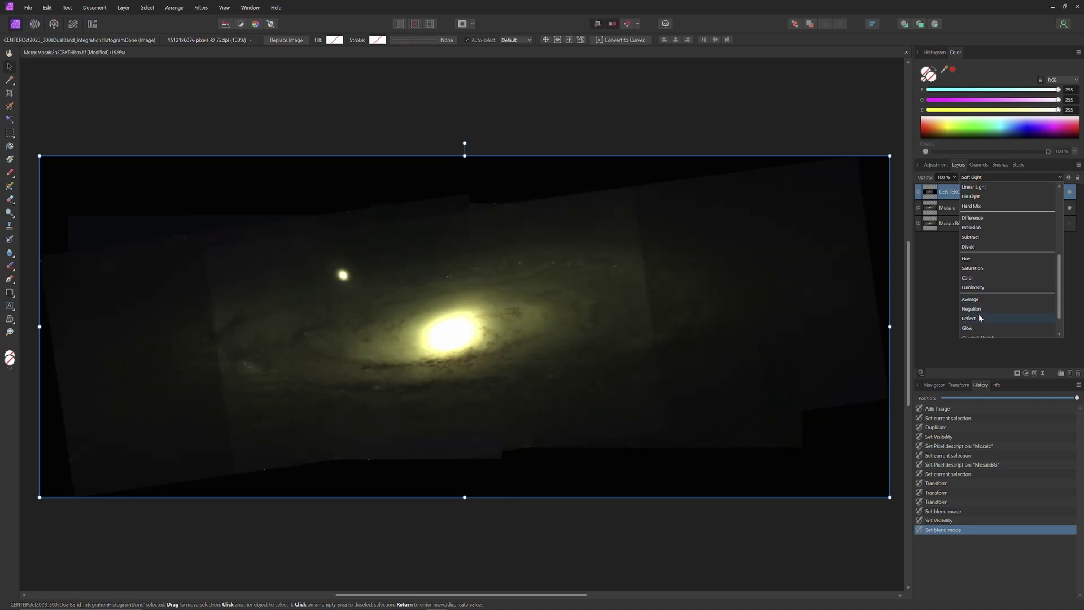
scroll(982, 335, down, 1)
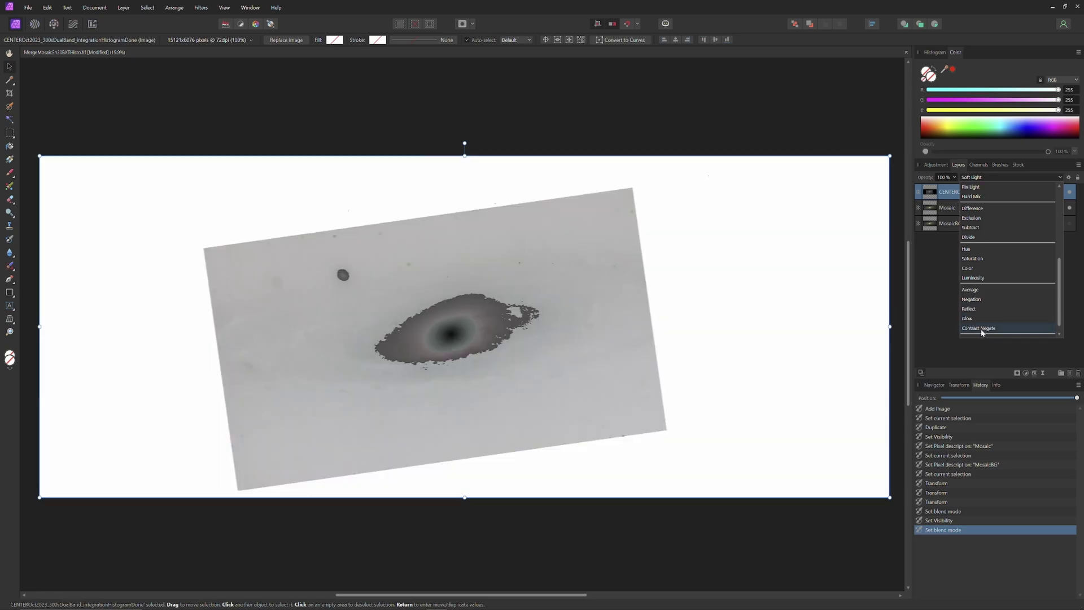
scroll(981, 333, up, 3)
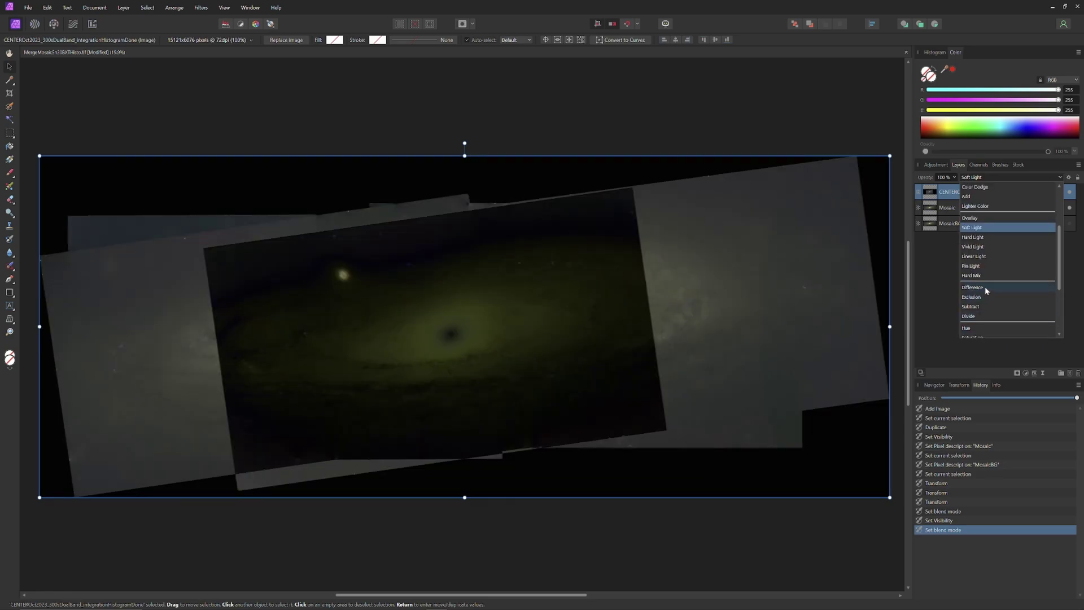
click(978, 329)
scroll(456, 370, up, 3)
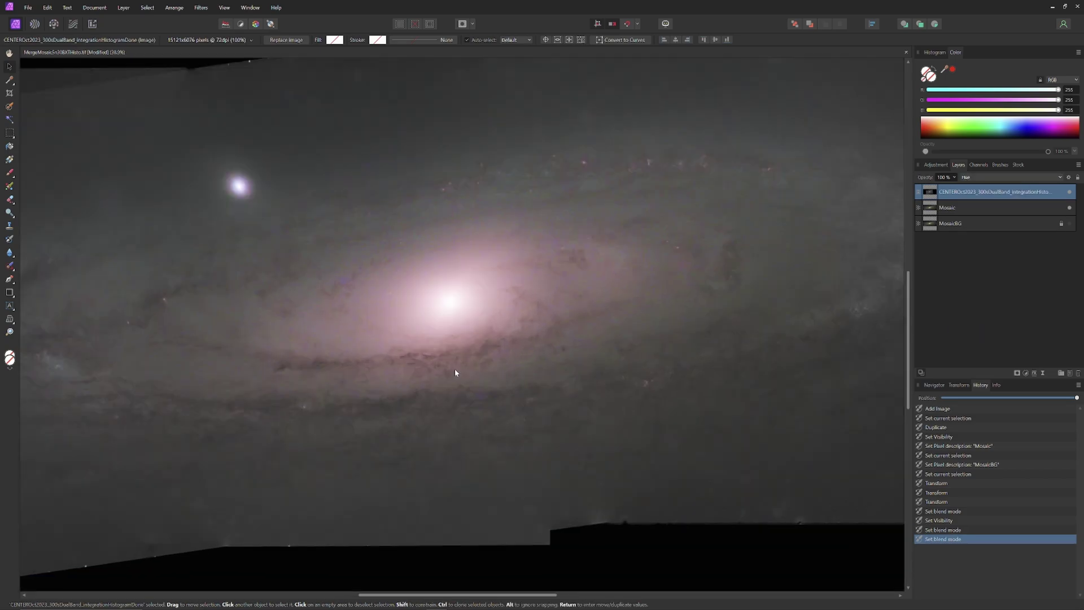
click(1042, 177)
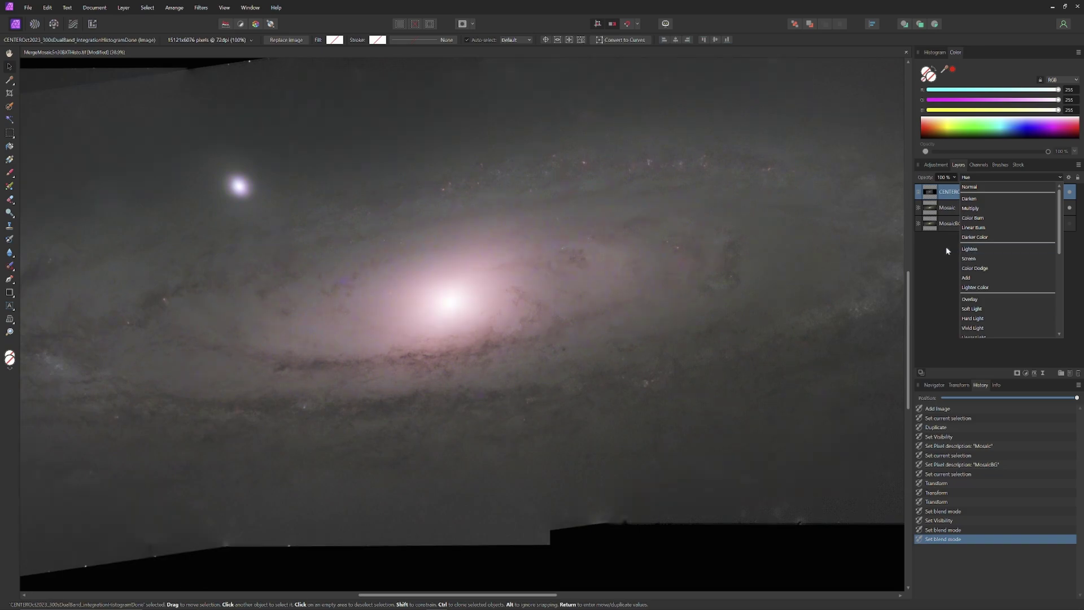
click(976, 249)
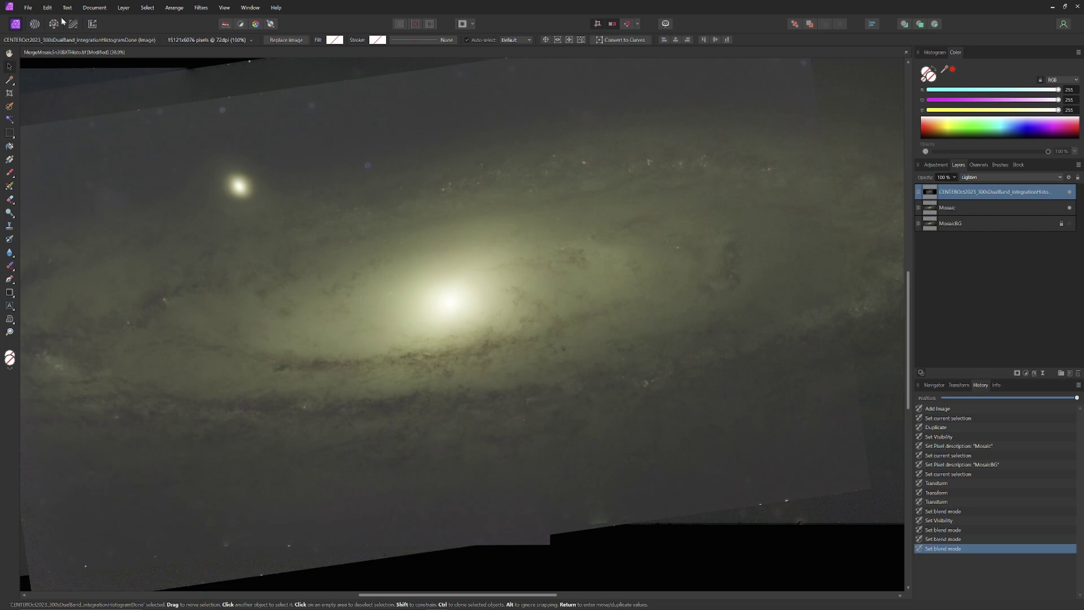
- Erase the top layer's upper plate edge, bottom-left edge and left-side seam, resizing the eraser as needed
click(28, 7)
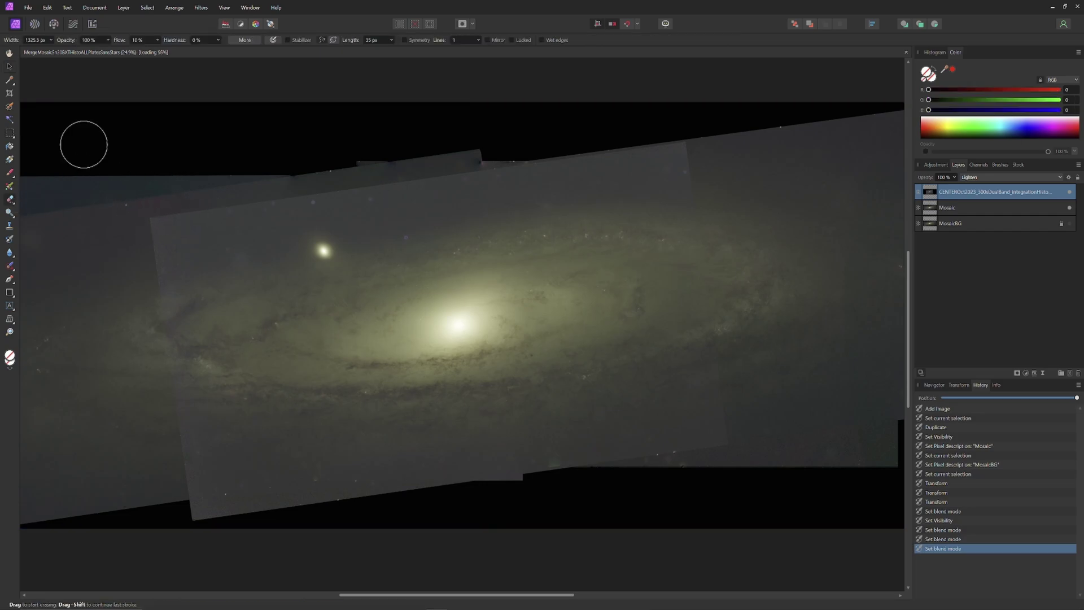
key(bracketleft)
key(bracketleft)
key(bracketleft)
key(bracketleft)
key(bracketleft)
mouse_move(150, 221)
mouse_down()
mouse_move(172, 221)
mouse_move(138, 229)
mouse_up()
key(bracketright)
key(bracketright)
drag(201, 213, 232, 220)
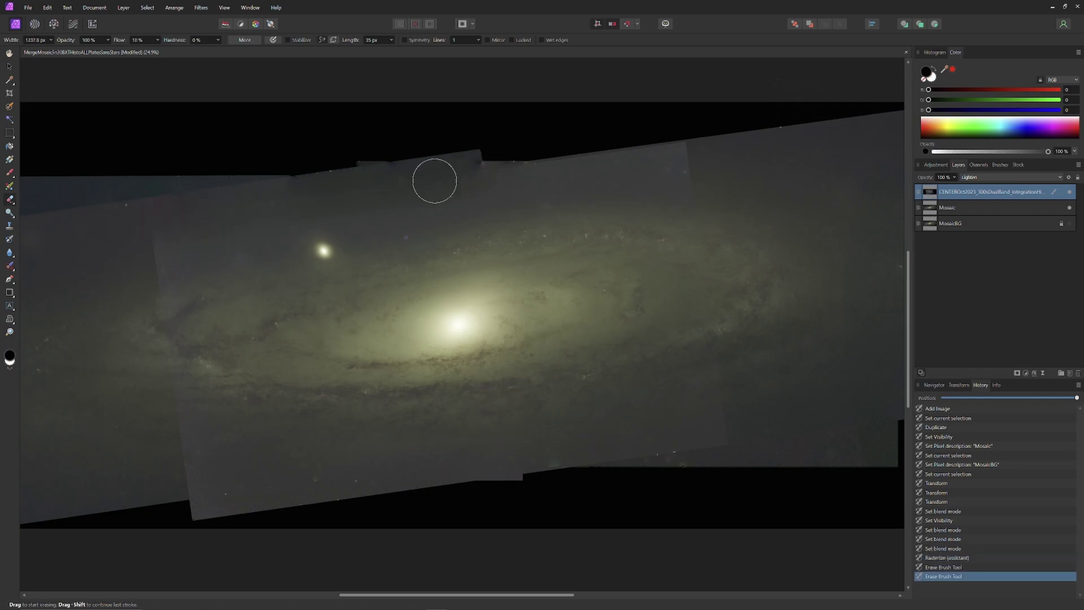
mouse_move(193, 521)
mouse_down()
mouse_move(179, 502)
mouse_move(190, 477)
mouse_move(174, 384)
mouse_move(185, 411)
mouse_move(183, 420)
mouse_move(159, 290)
mouse_move(159, 340)
mouse_move(172, 384)
mouse_move(169, 319)
mouse_move(170, 361)
mouse_move(145, 240)
mouse_up()
key(bracketleft)
key(bracketleft)
key(bracketleft)
key(bracketleft)
key(bracketleft)
key(bracketleft)
key(bracketleft)
key(bracketleft)
scroll(188, 492, up, 2)
key(bracketleft)
key(bracketleft)
key(bracketleft)
drag(150, 305, 141, 133)
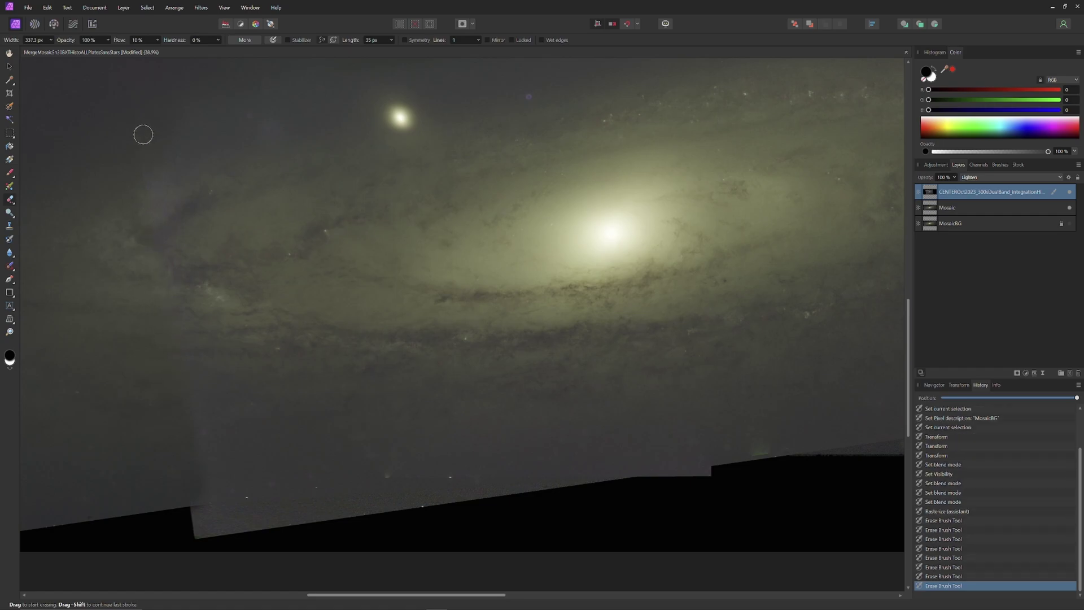
drag(232, 460, 187, 436)
- Erase along the lower plate seam and the remaining edges near it
key(bracketright)
key(bracketright)
key(bracketright)
key(bracketright)
key(bracketright)
key(bracketright)
key(bracketright)
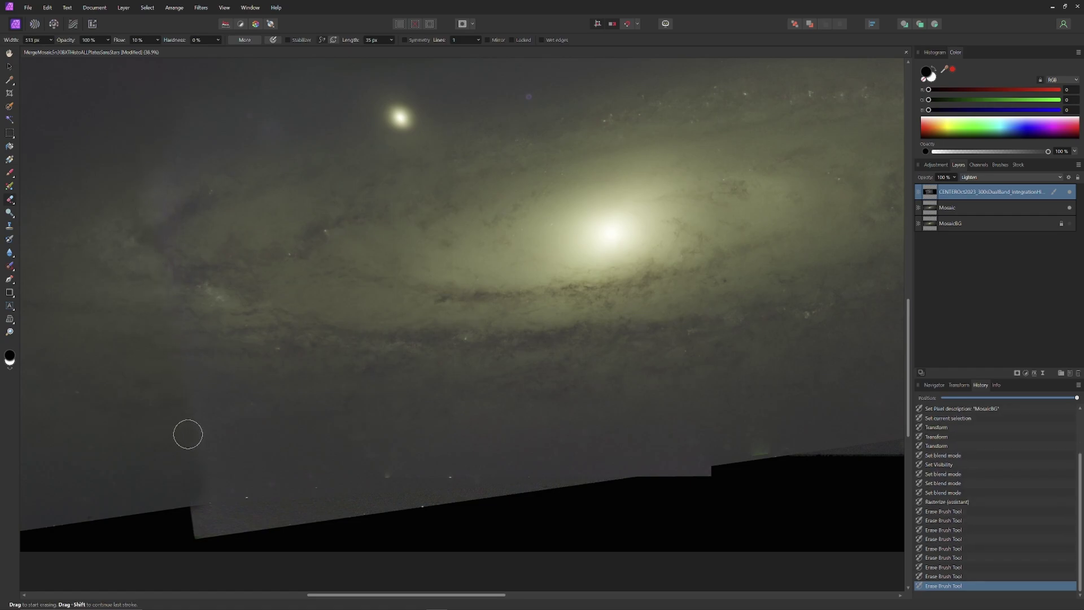
key(bracketright)
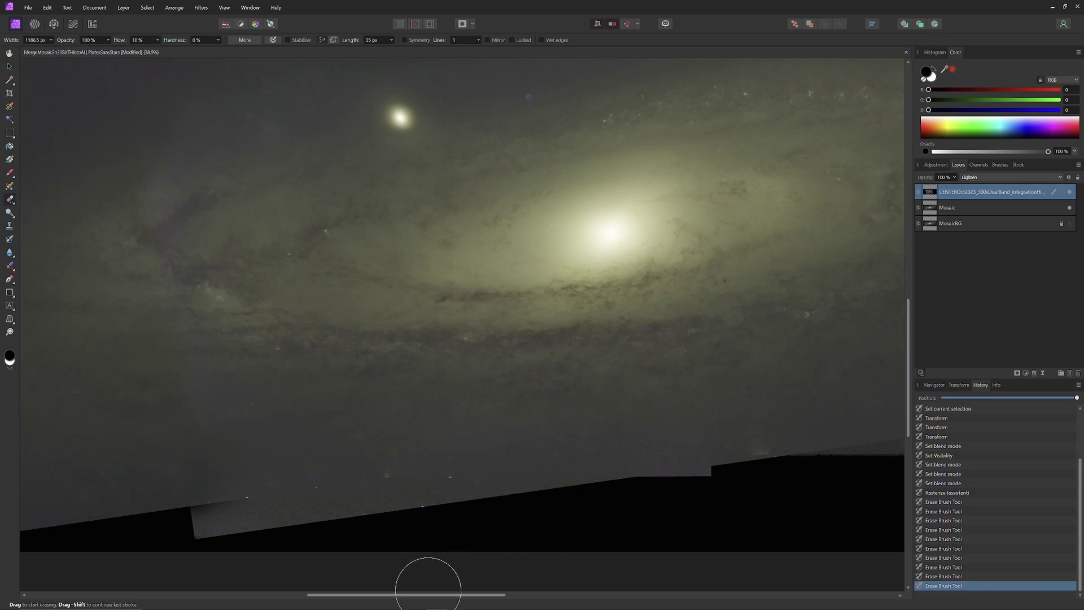
scroll(452, 543, right, 5)
key(bracketleft)
drag(416, 452, 571, 431)
scroll(678, 396, down, 4)
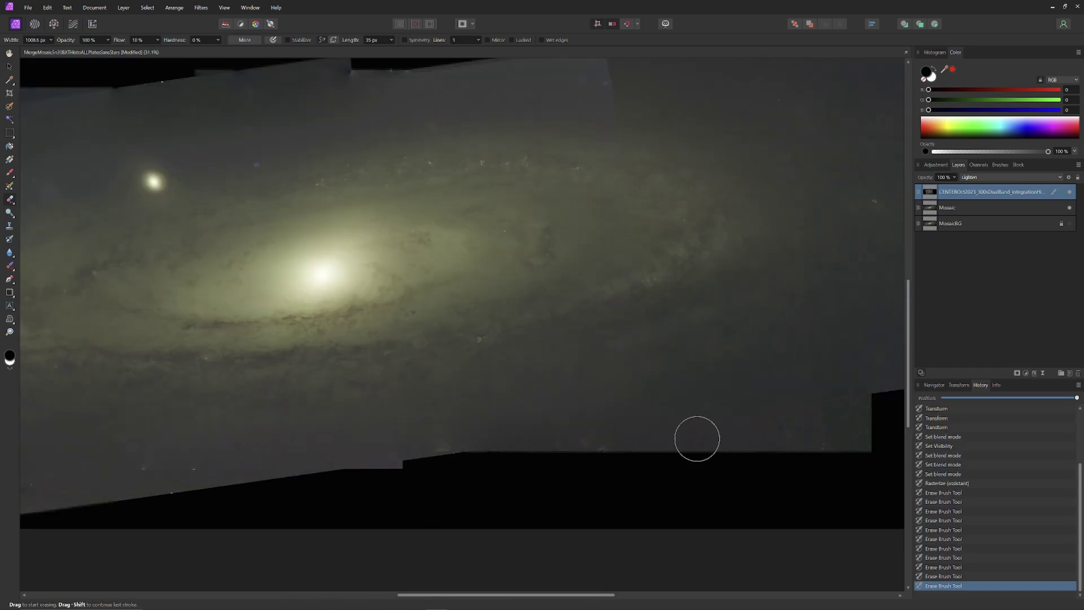
scroll(734, 339, up, 4)
key(bracketleft)
key(bracketleft)
key(bracketleft)
key(bracketleft)
mouse_move(619, 422)
mouse_down()
mouse_move(612, 368)
mouse_move(605, 380)
mouse_up()
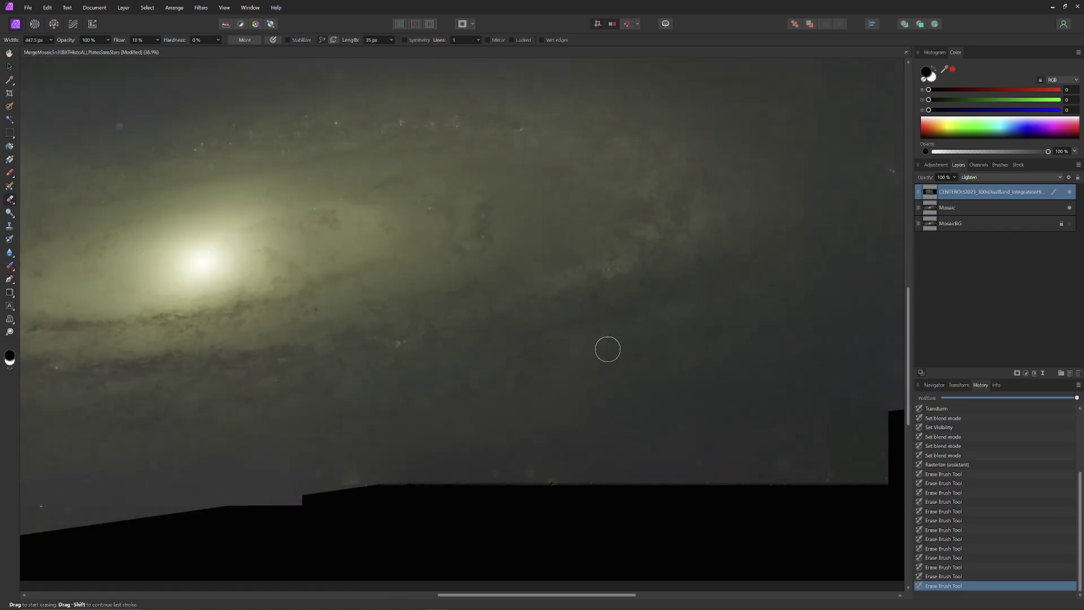
drag(909, 361, 913, 307)
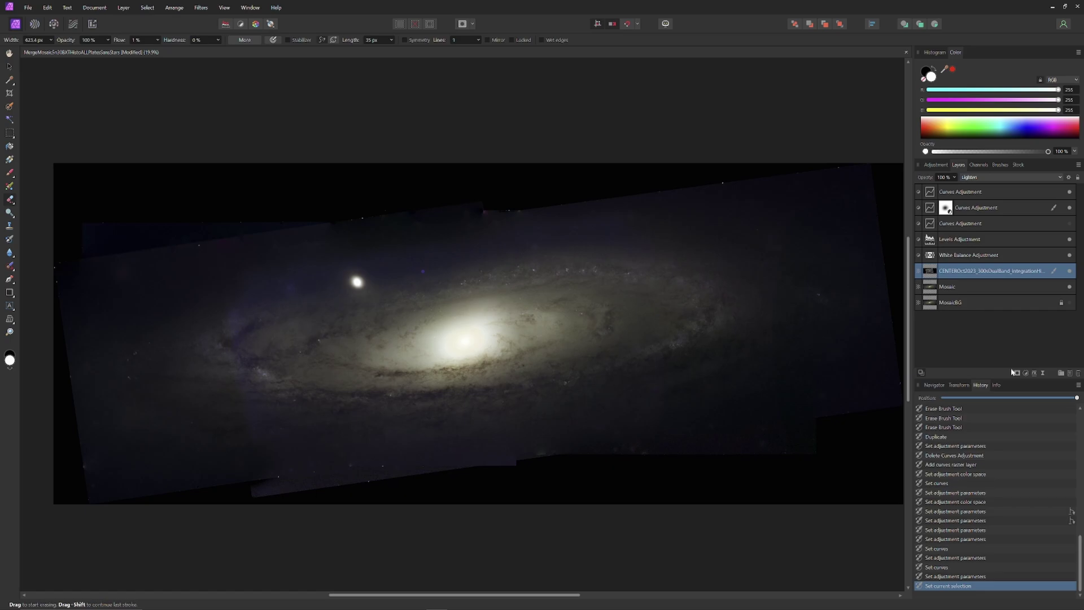
- Add a Curves adjustment and pull the Blue channel down at sampled darker tones
click(1027, 373)
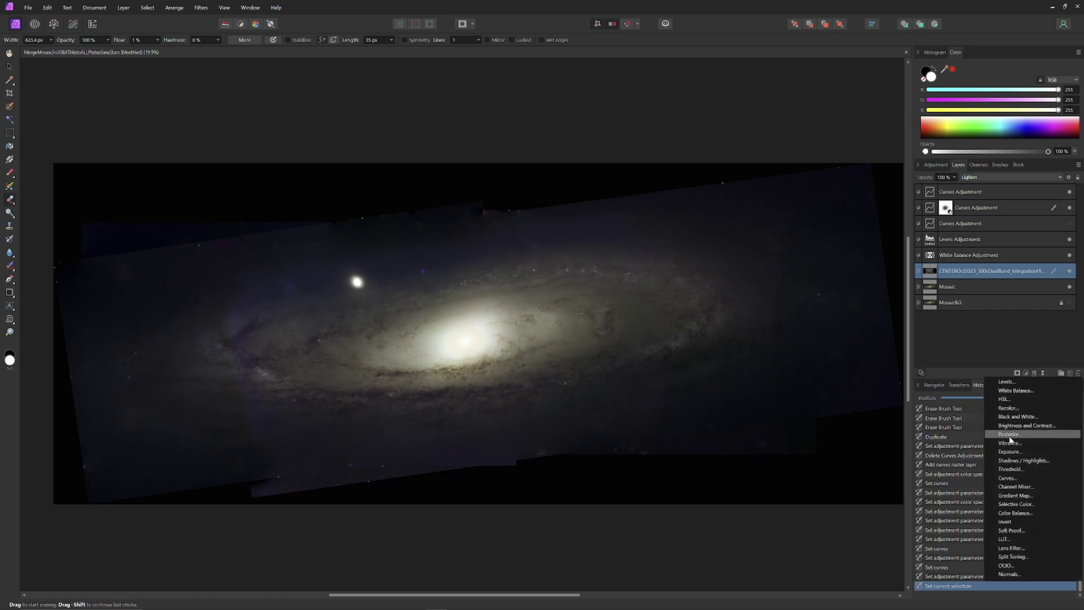
click(1008, 478)
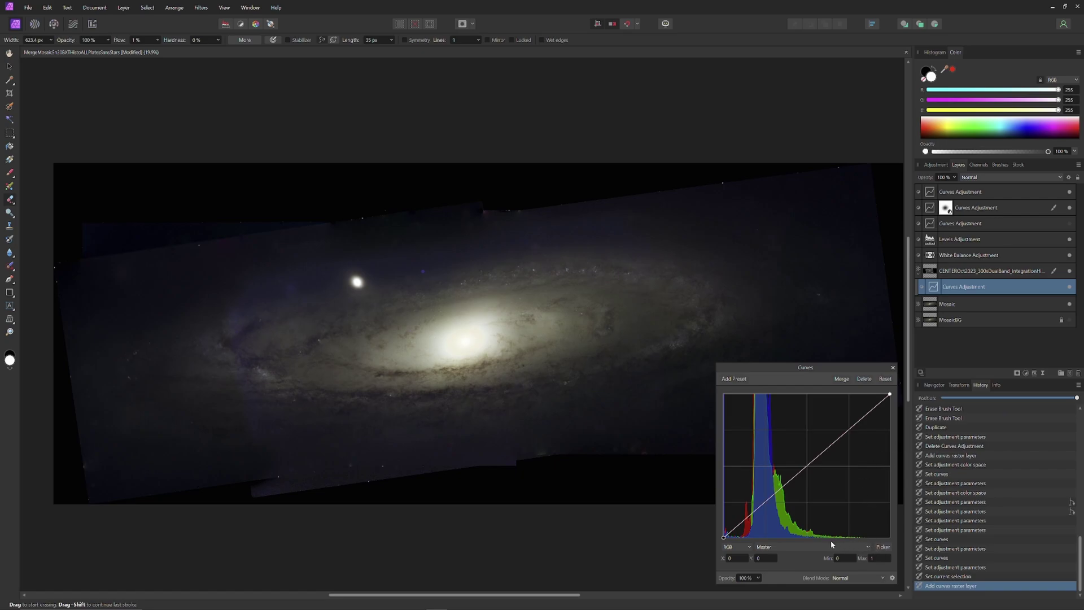
click(817, 548)
click(790, 584)
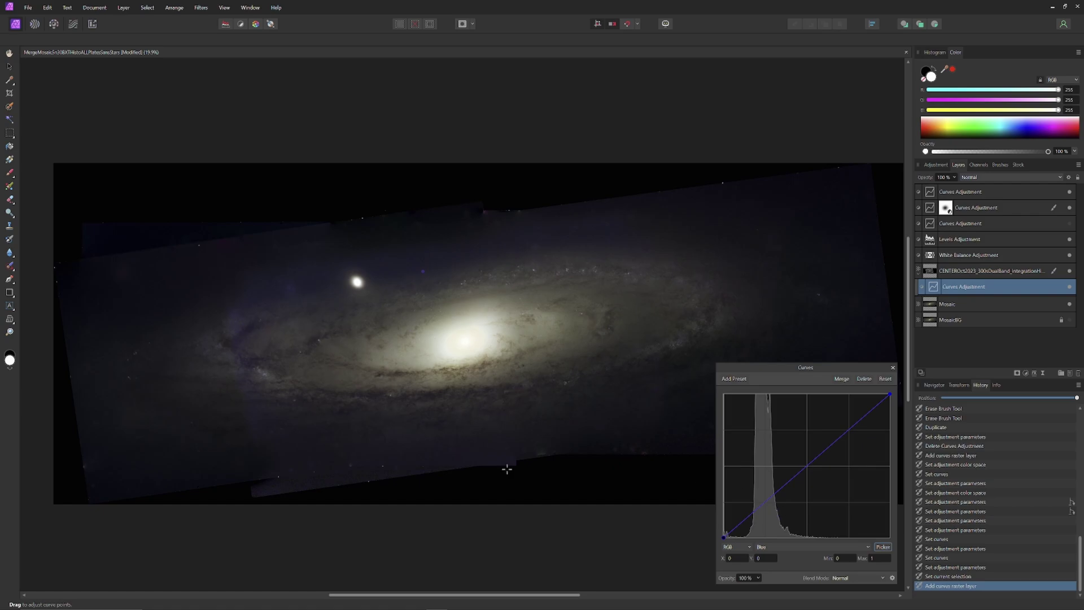
click(471, 454)
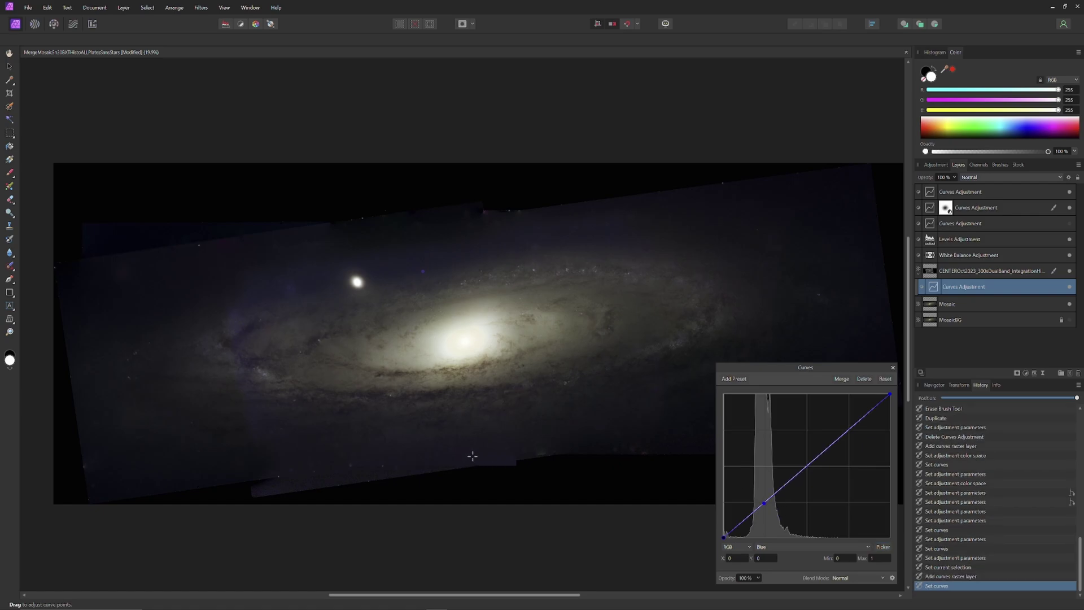
drag(472, 456, 473, 460)
mouse_move(478, 467)
mouse_down()
mouse_move(484, 496)
mouse_move(481, 475)
mouse_up()
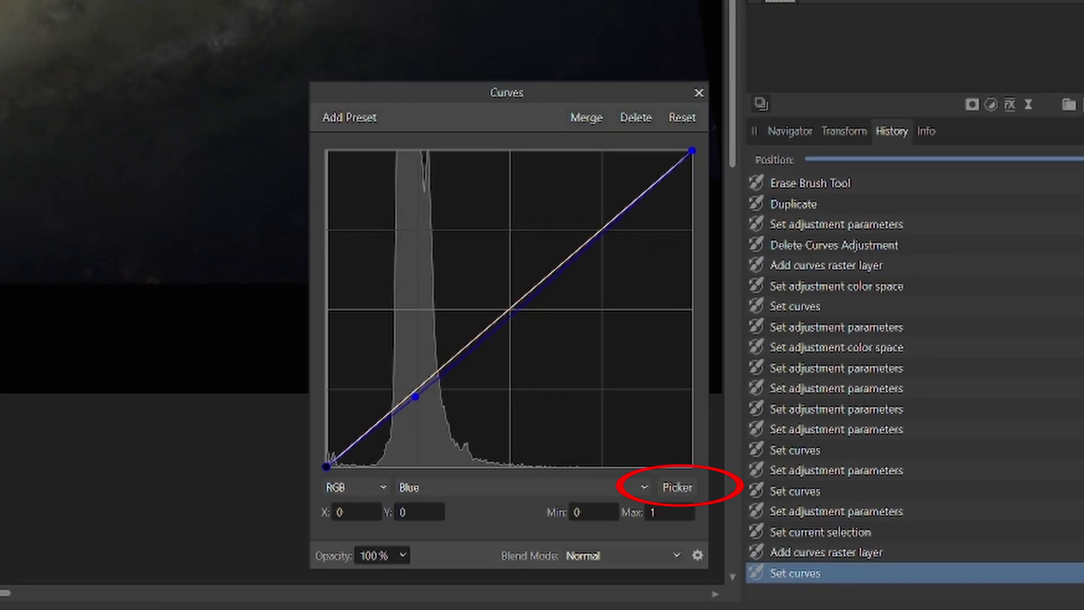
mouse_move(416, 397)
mouse_down()
mouse_move(416, 446)
mouse_move(415, 407)
mouse_up()
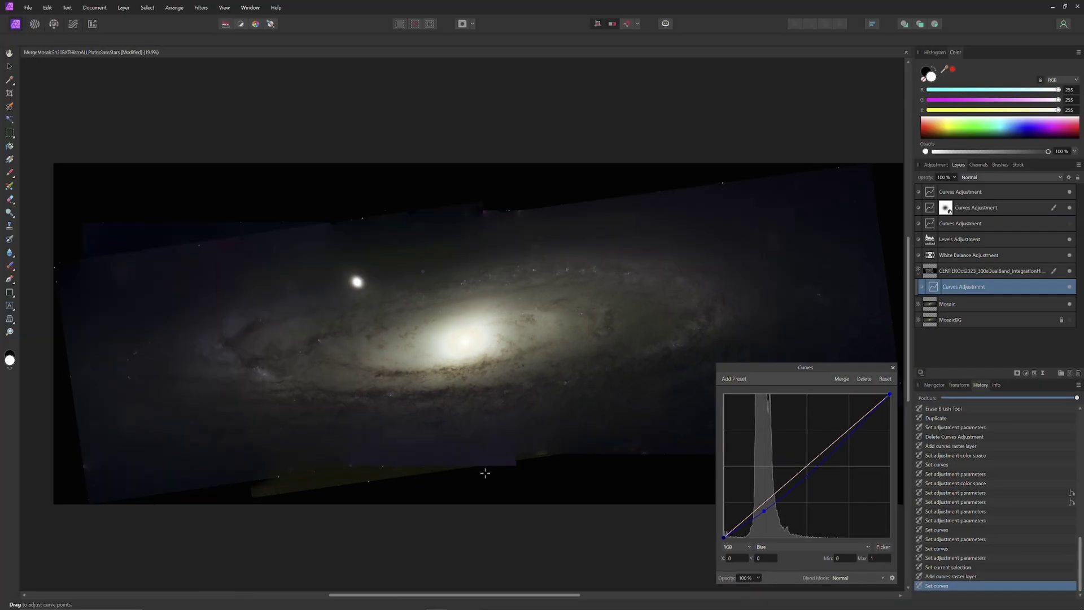
- Reset the Blue curve, move its black point right, lower a low point and raise a midtone point
click(886, 379)
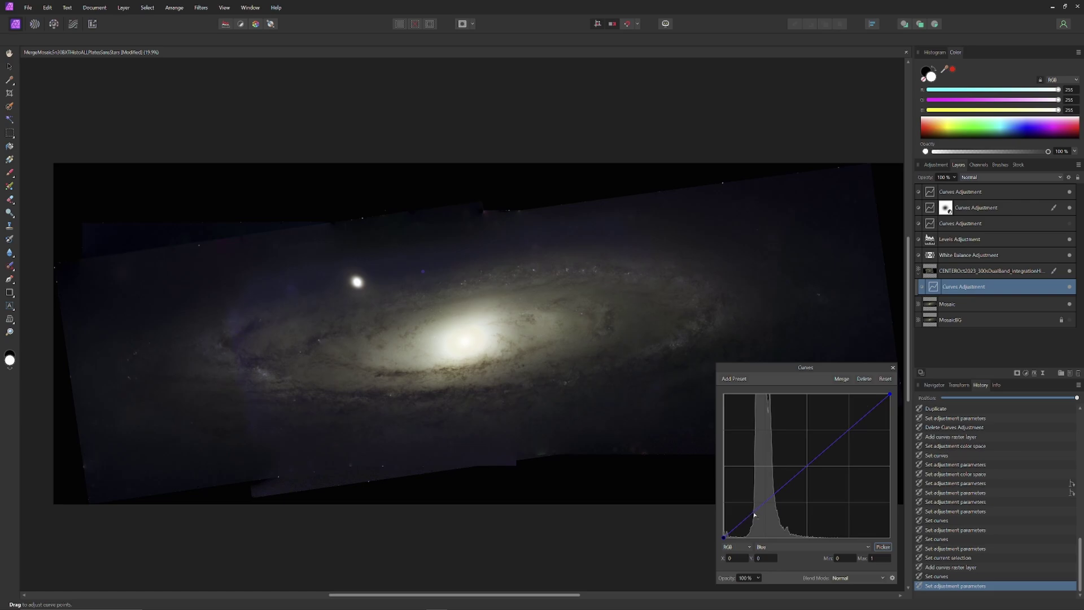
drag(724, 537, 744, 544)
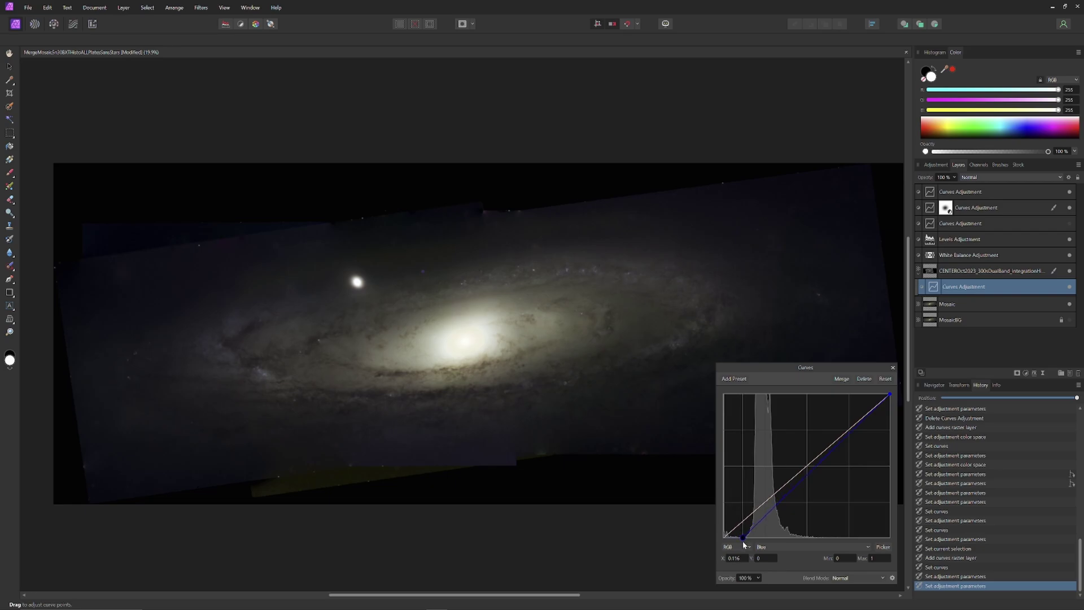
click(758, 525)
drag(757, 524, 757, 530)
drag(808, 491, 805, 482)
- Try pulling the Red curve's highlights down, then undo that change
click(802, 547)
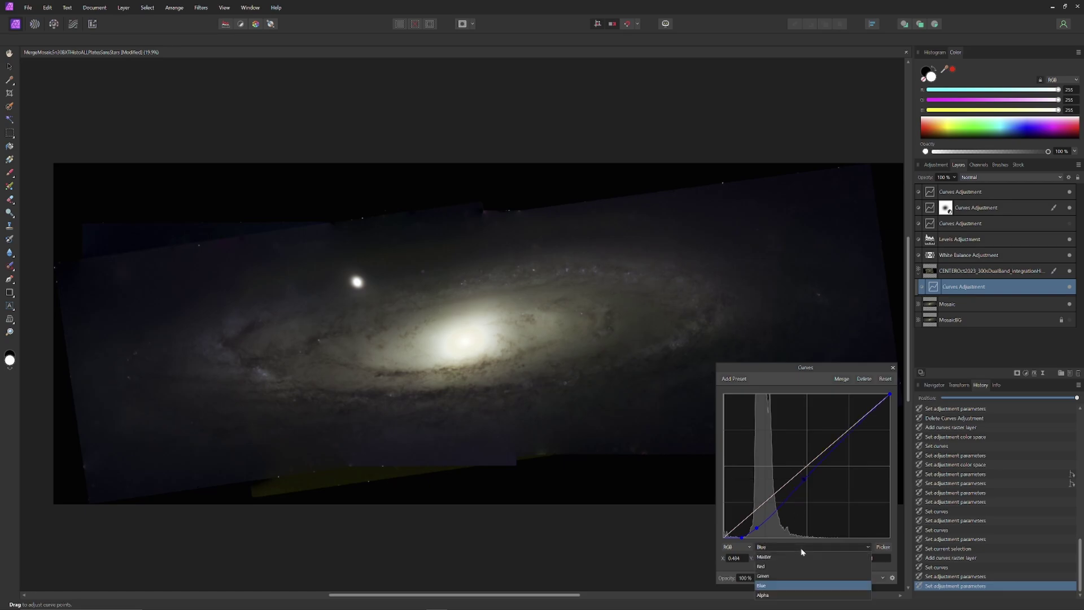
click(792, 566)
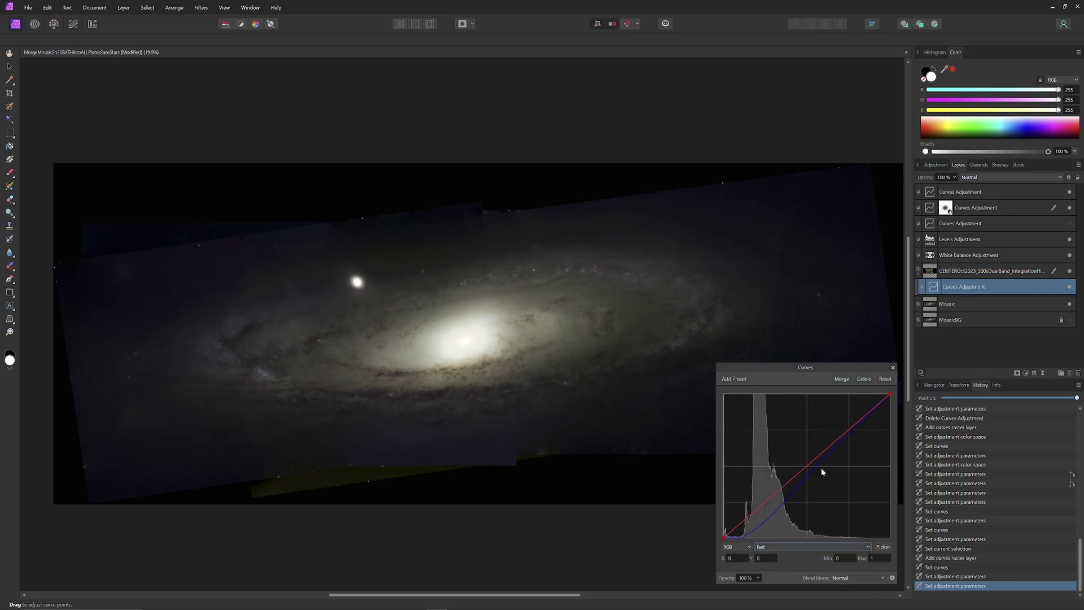
click(859, 419)
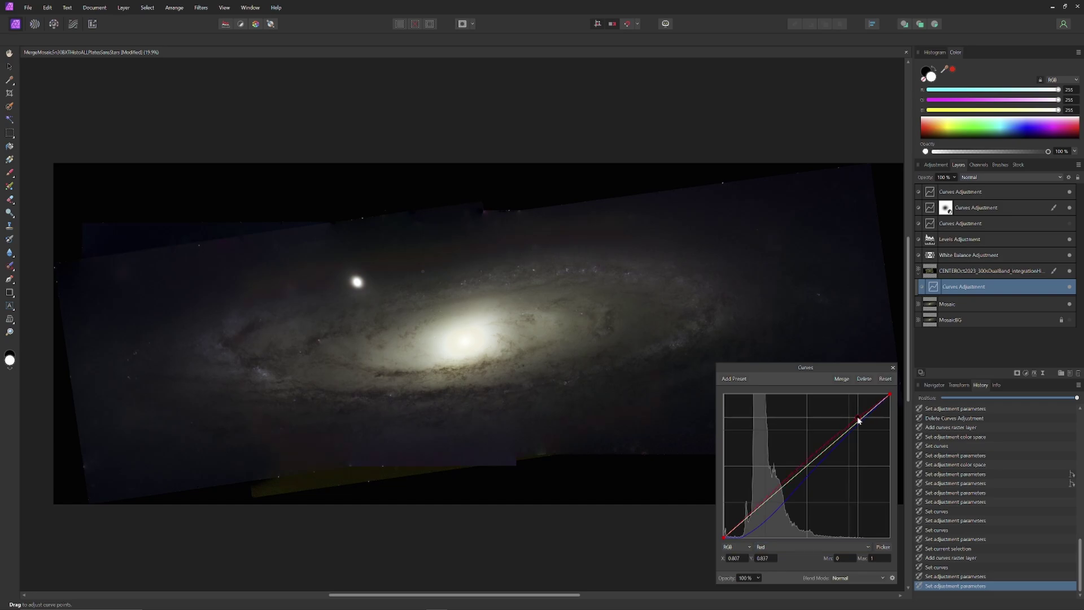
drag(859, 419, 863, 424)
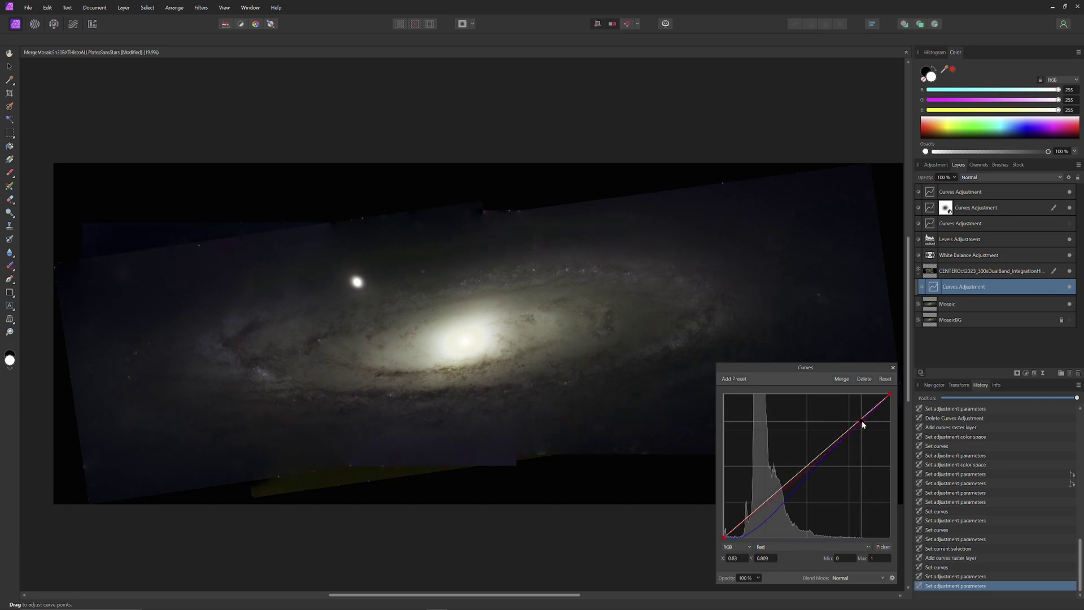
key(Delete)
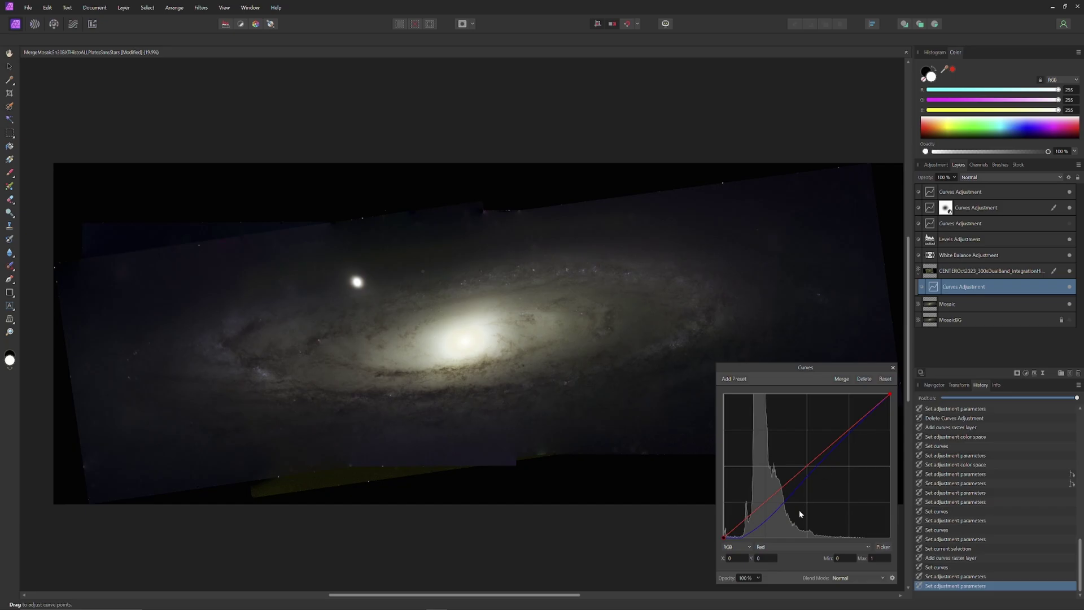
click(781, 544)
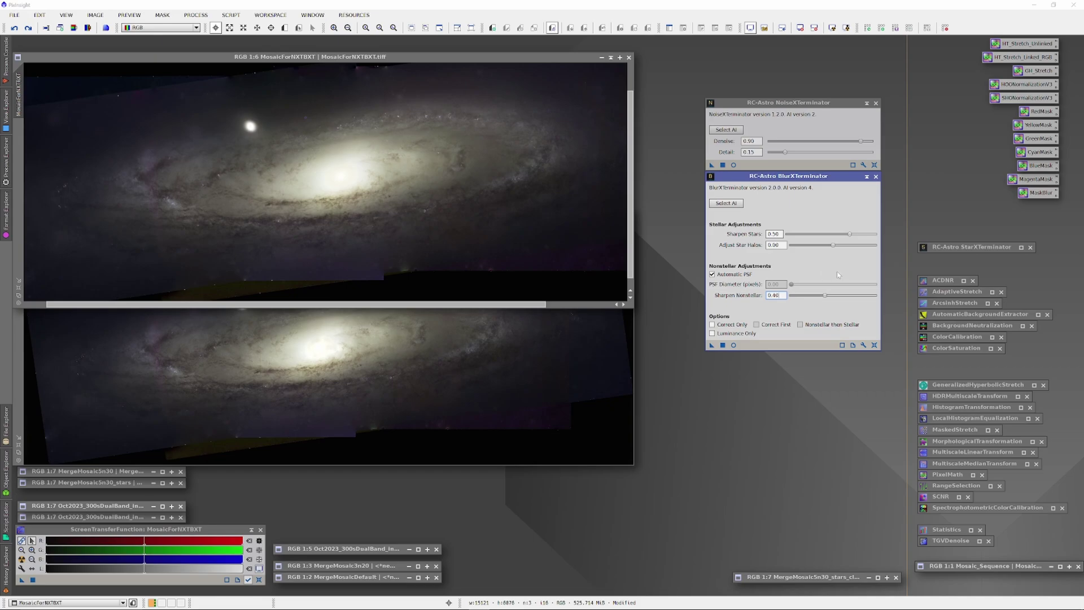
- Set BlurXTerminator's Sharpen Stars to 0.00, adjust Star Halos, and apply it to the MosaicForNXTBXT image
drag(850, 233, 725, 245)
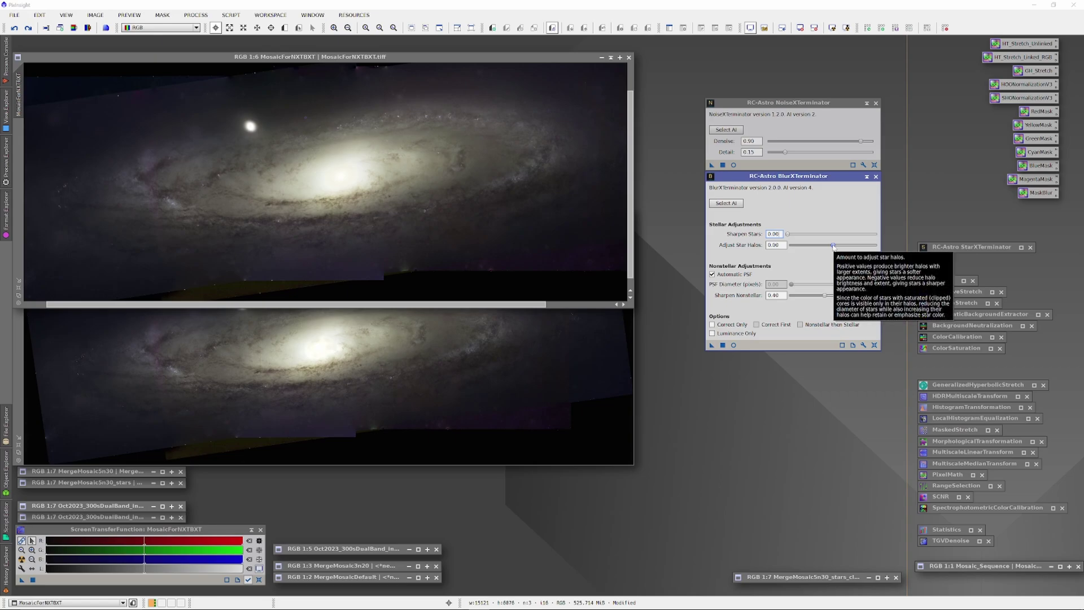
mouse_move(833, 246)
mouse_down()
mouse_move(822, 248)
mouse_move(832, 250)
mouse_up()
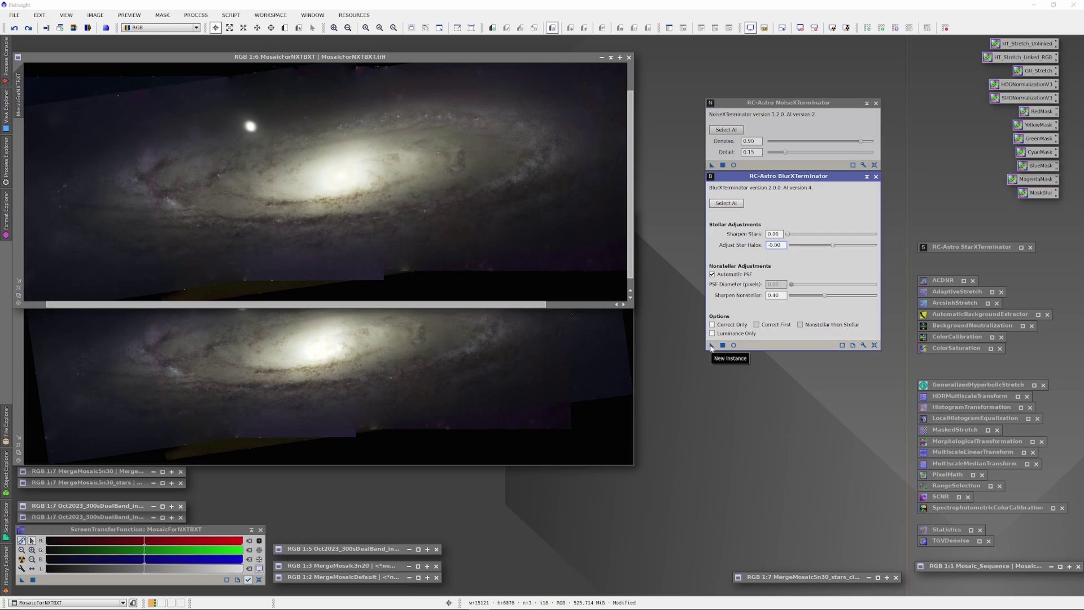
drag(712, 348, 514, 241)
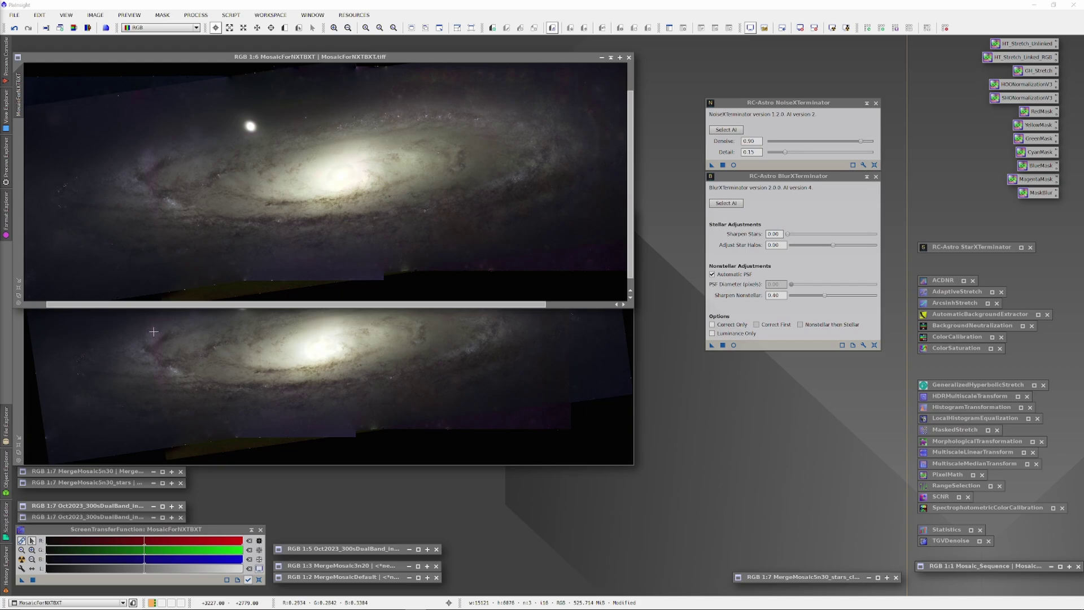
- Save the MosaicForNXTBXT image as a 16-bit TIFF named MosaicNXTBXTatnonstellar40.tiff
click(62, 60)
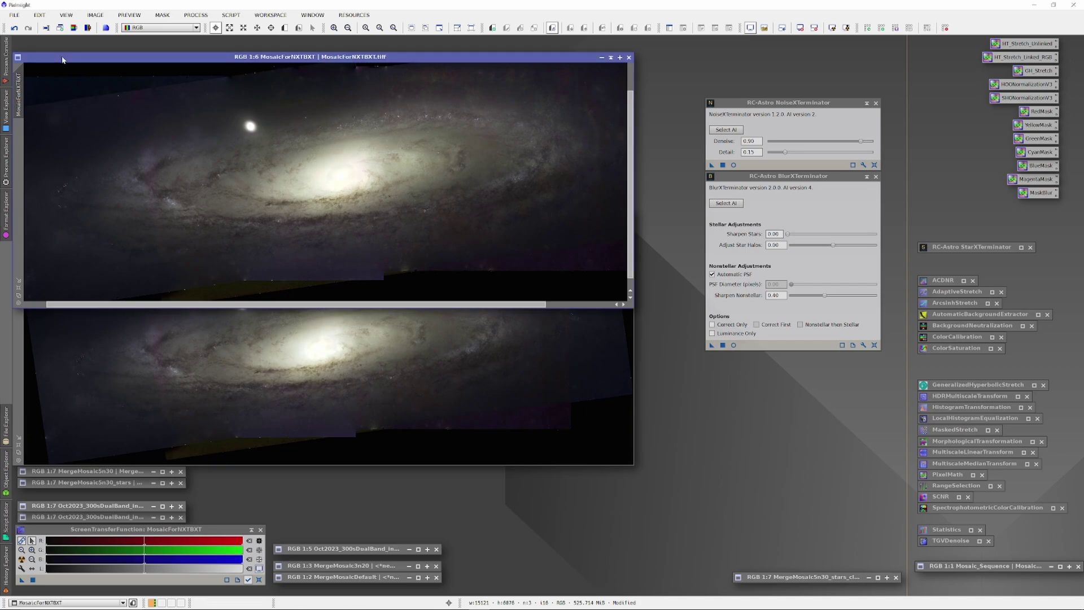
click(14, 15)
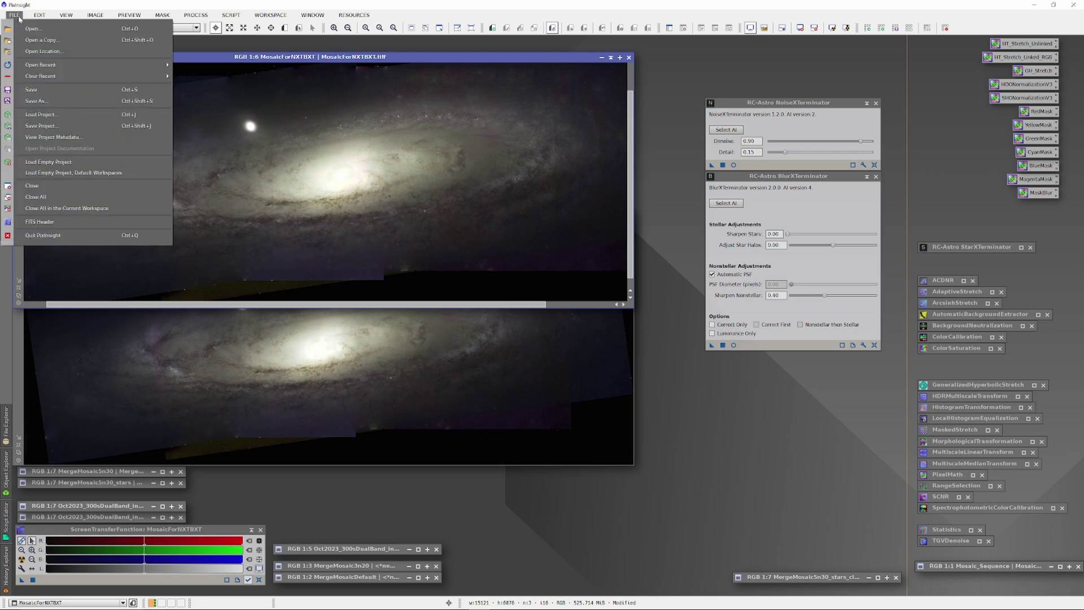
click(26, 101)
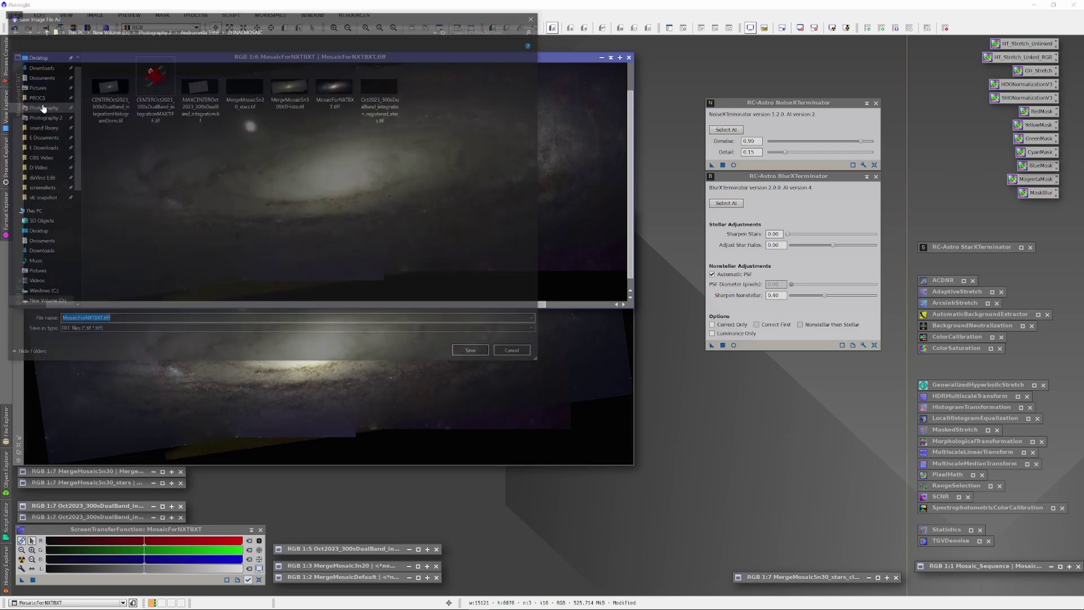
click(100, 320)
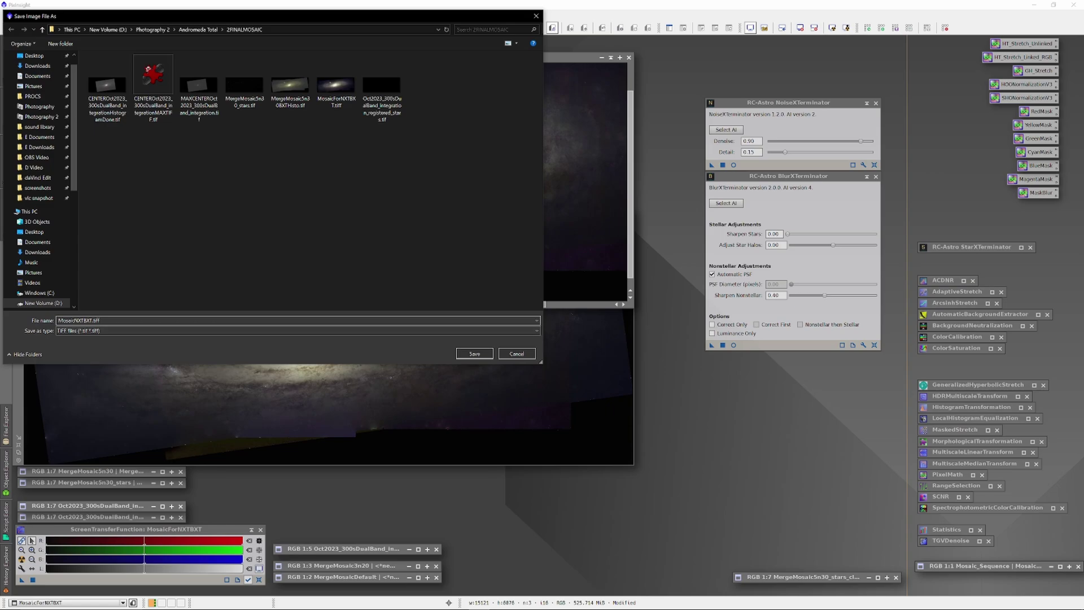
text(stnonstellar40)
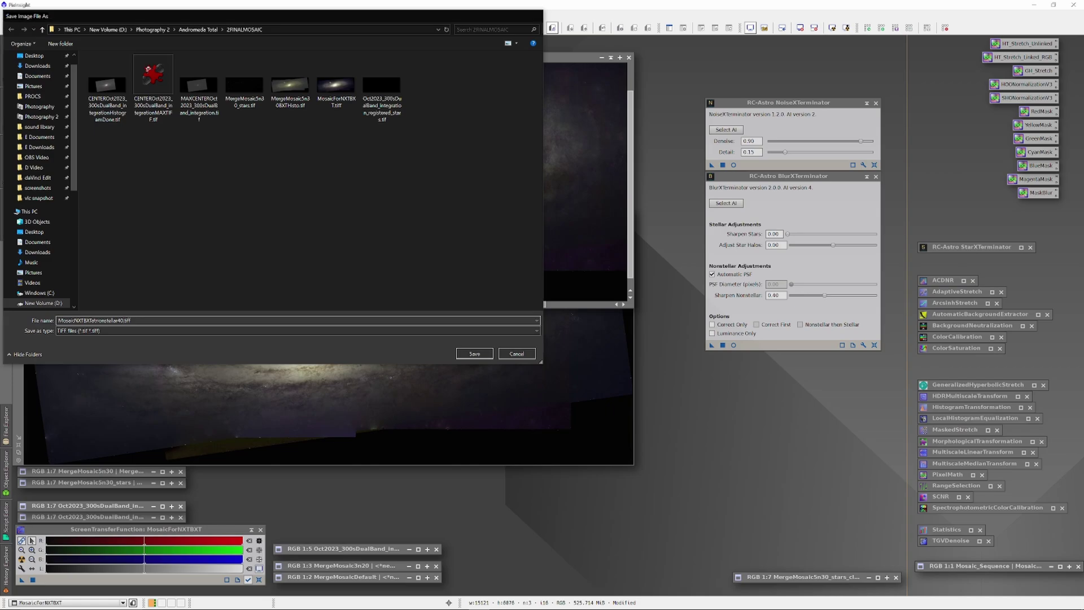
key(Return)
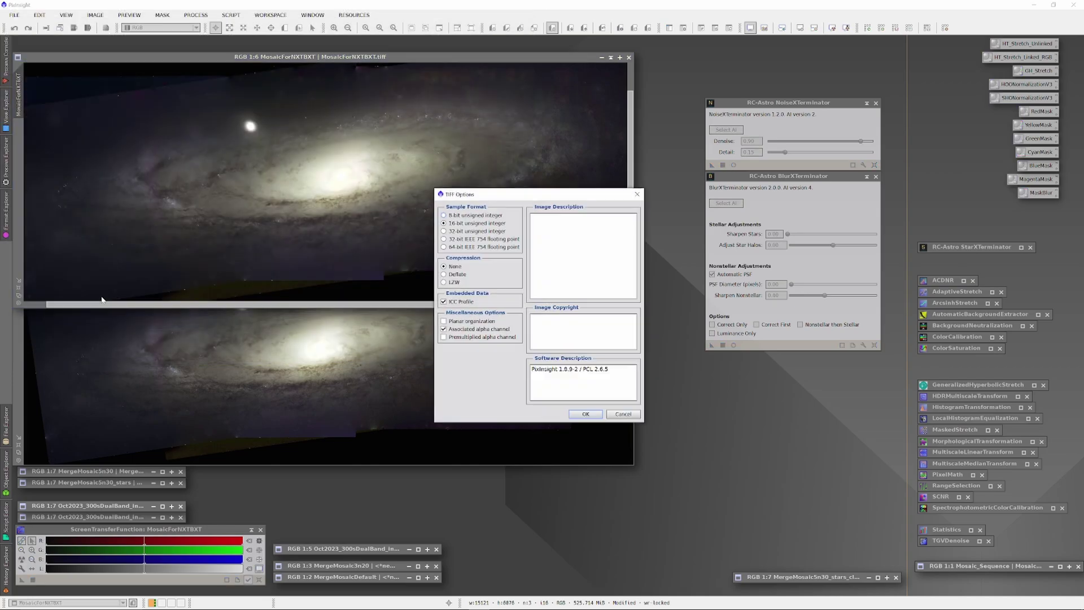
click(584, 414)
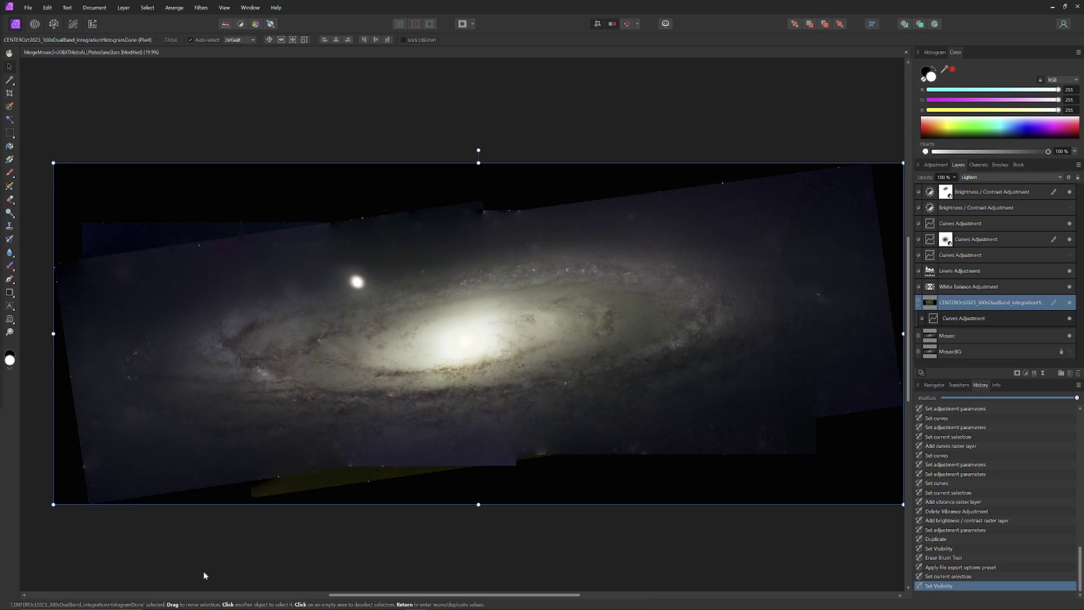
- Add MosaicNXTBXTatnonstellar40.tiff as the top layer, toggle it to compare, then select MergeMosaic5n30_stars.tif
mouse_move(199, 609)
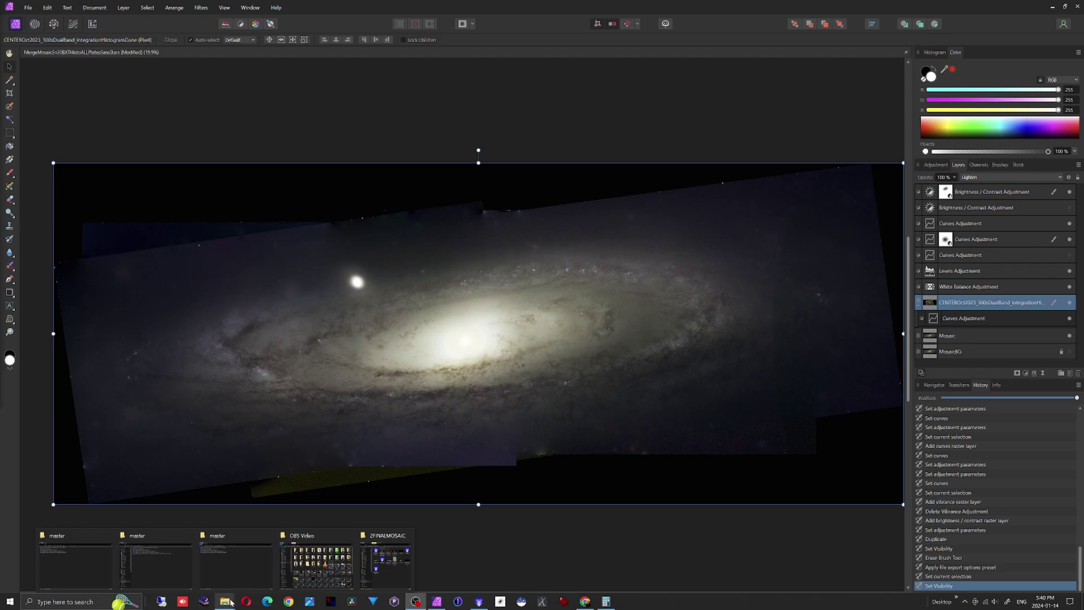
click(393, 532)
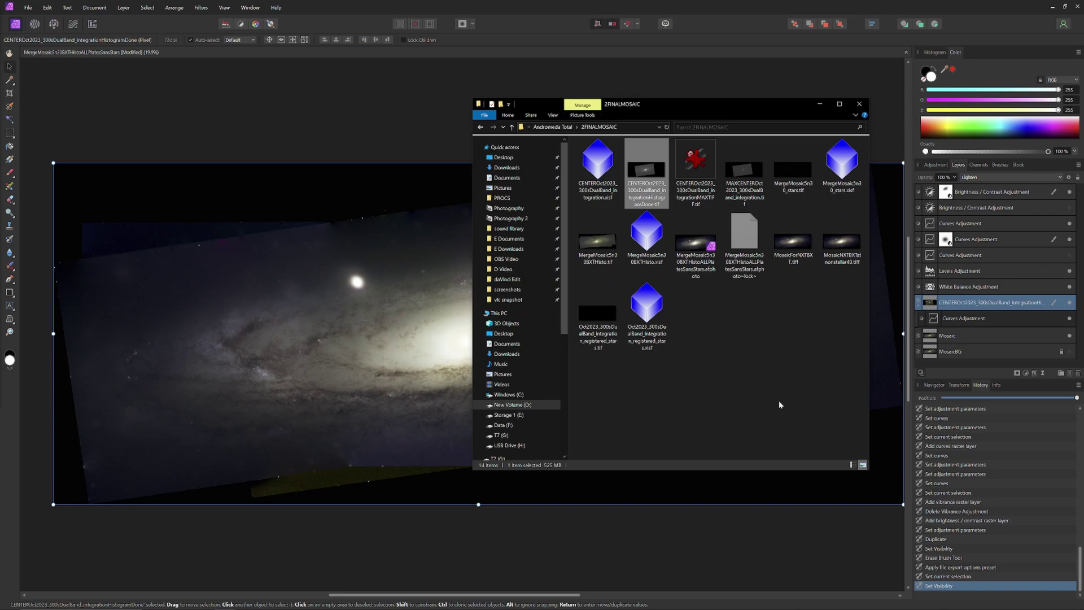
click(1007, 193)
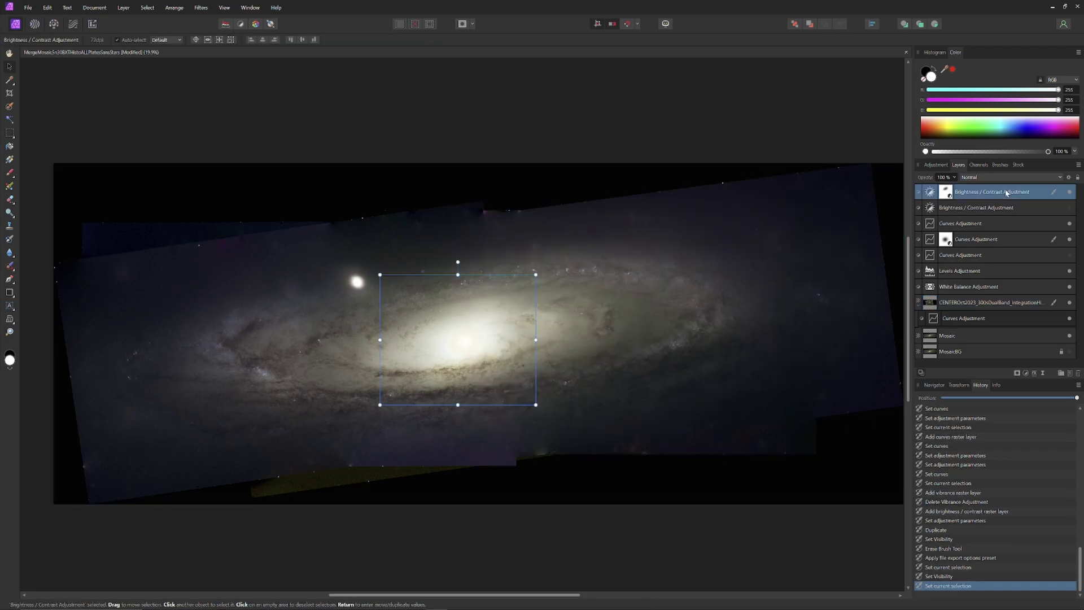
mouse_move(398, 609)
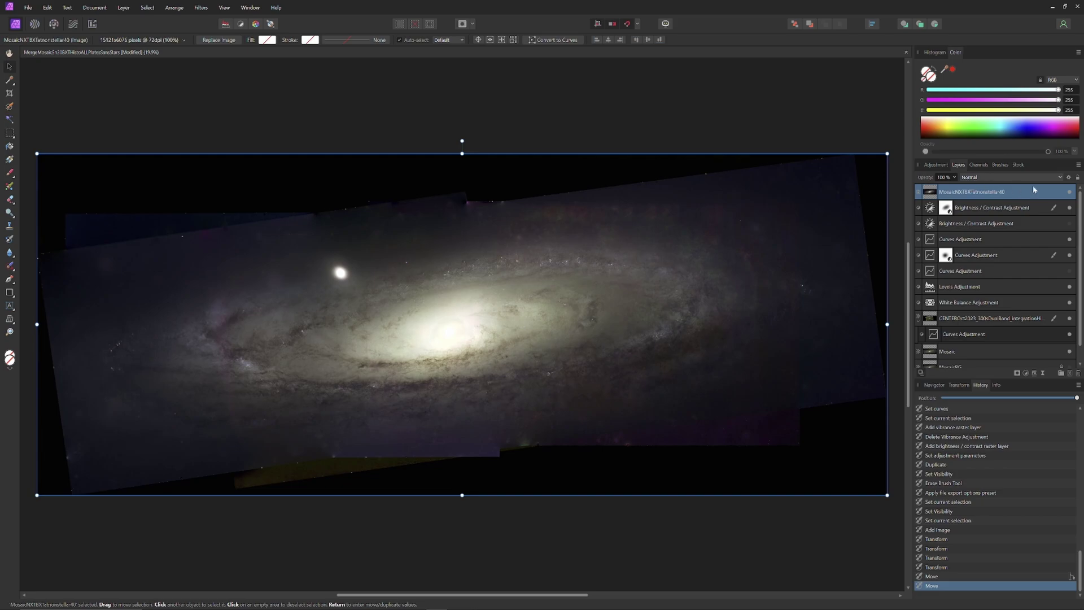
click(1072, 192)
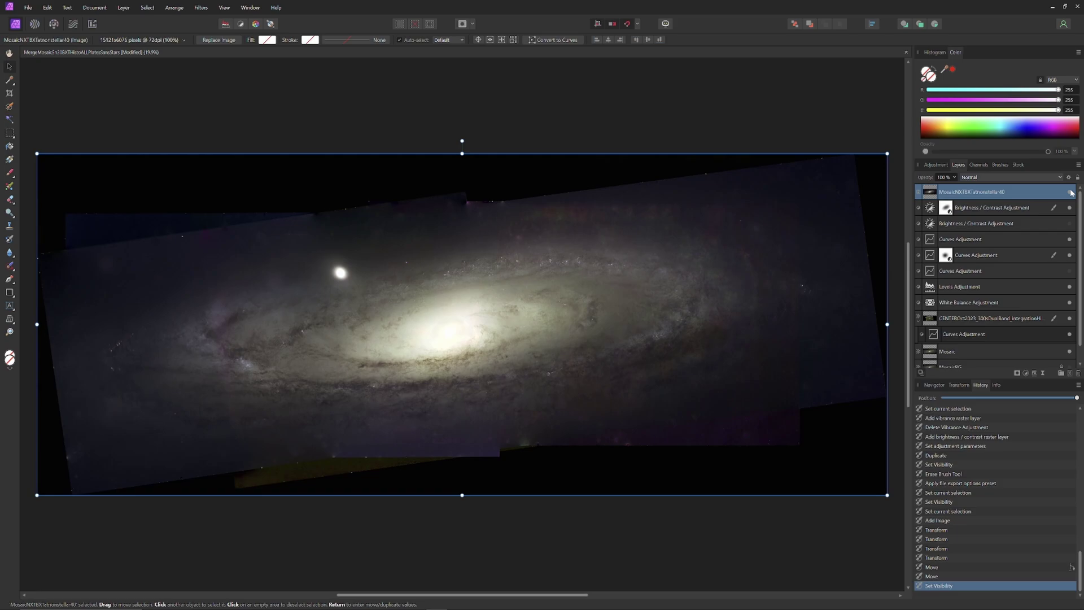
key(alt+Tab)
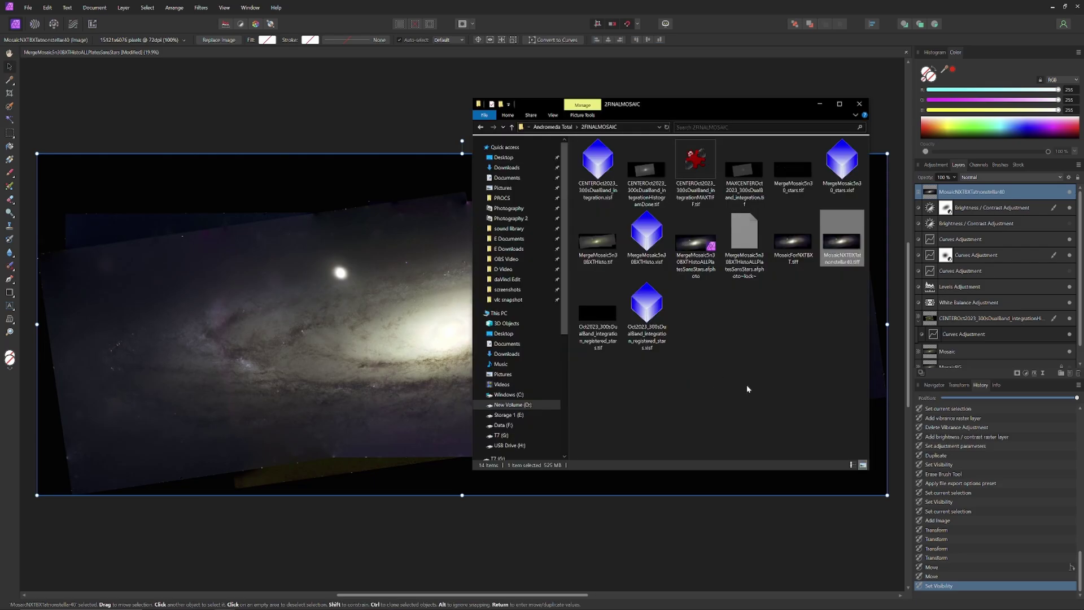
click(793, 169)
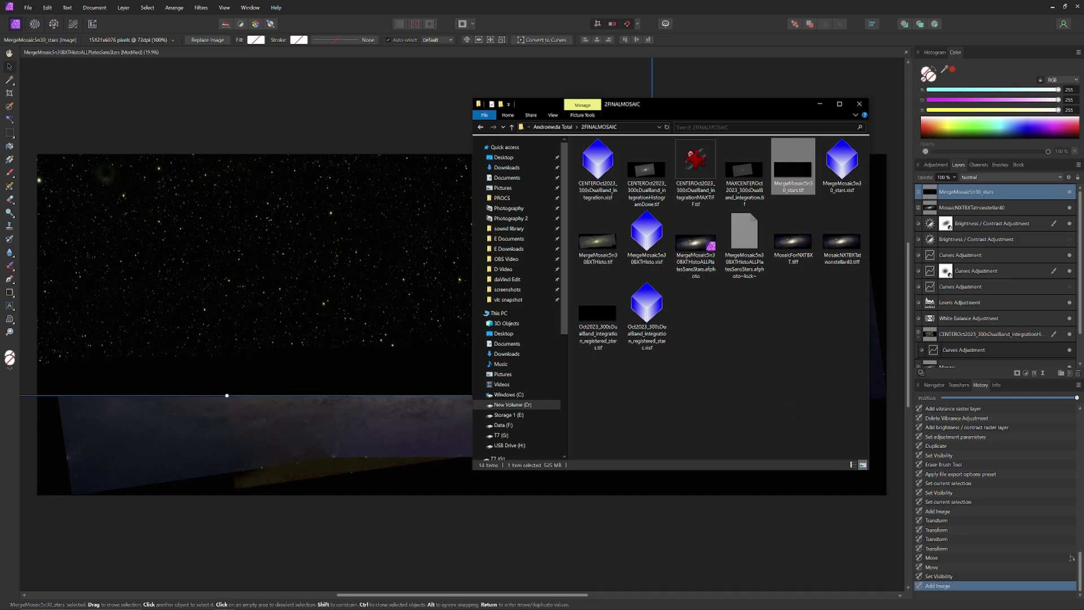
- Align the MergeMosaic5n30_stars layer over the mosaic and blend it in Soft Light at about 62% opacity
click(130, 174)
drag(281, 233, 504, 326)
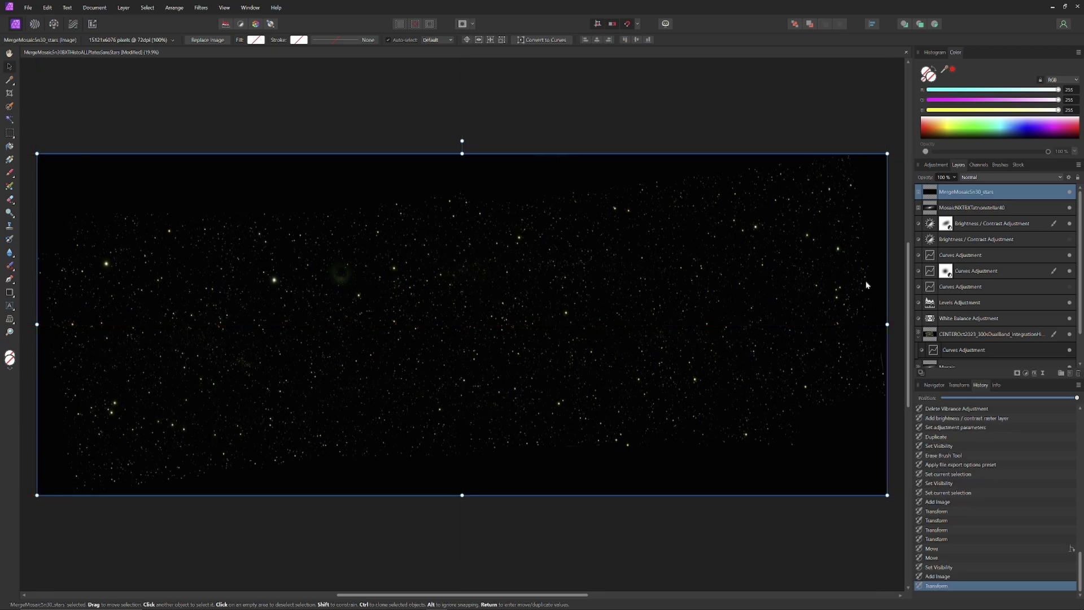
click(1061, 177)
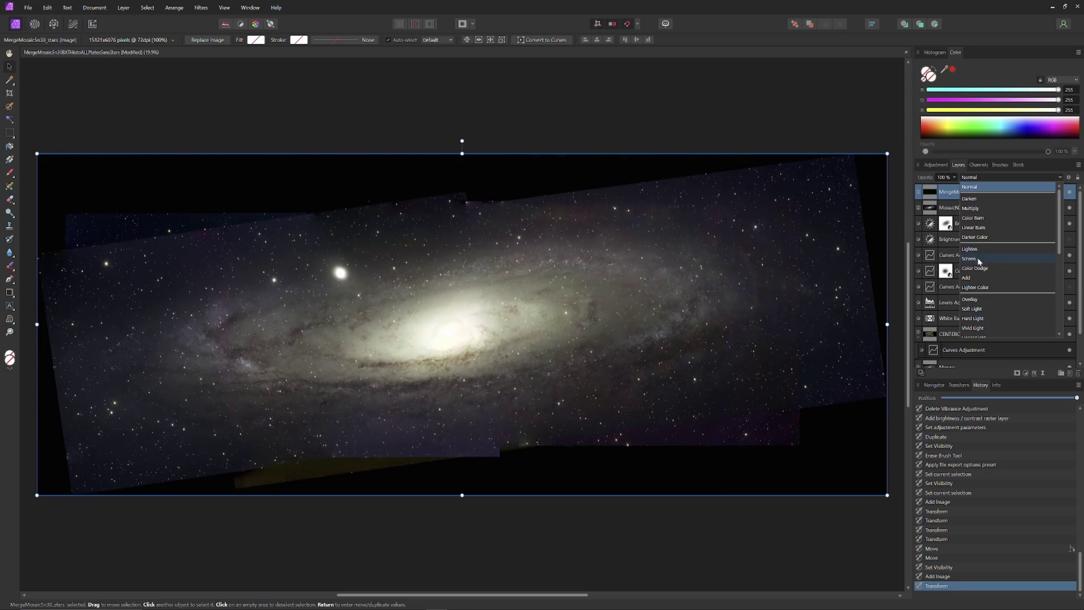
scroll(988, 264, down, 3)
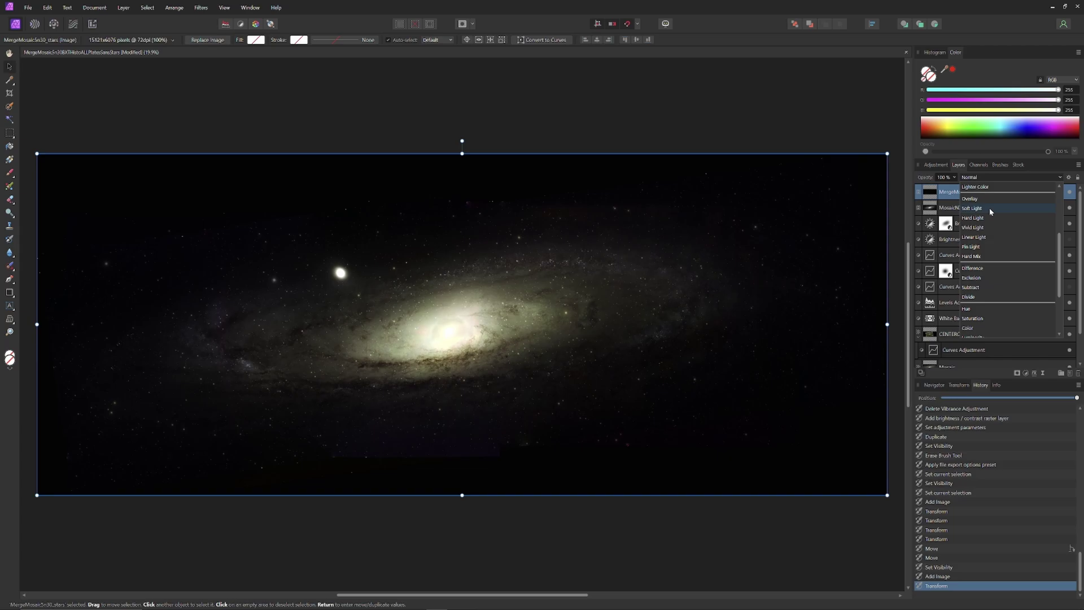
click(989, 208)
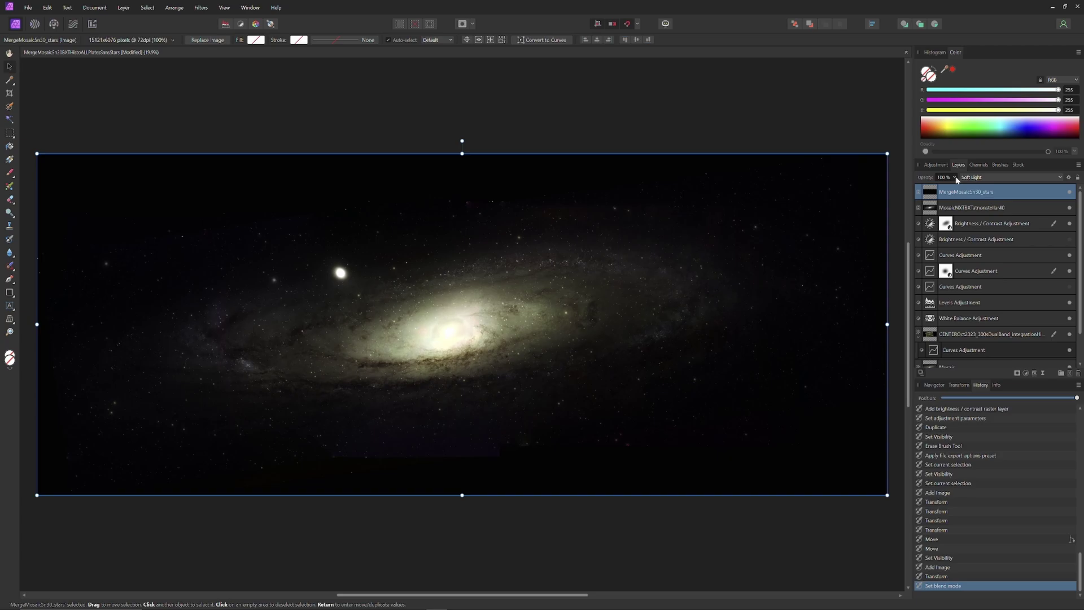
drag(957, 179, 1015, 178)
click(1011, 178)
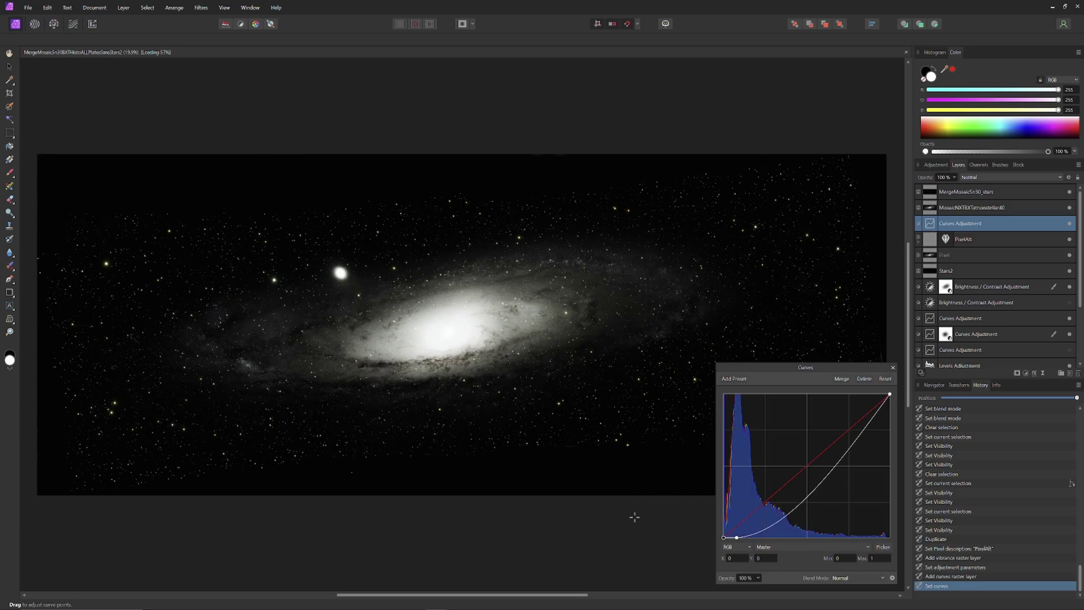
- Darken the shadows by lowering a sampled shadow point on the Curves adjustment
click(883, 547)
click(885, 379)
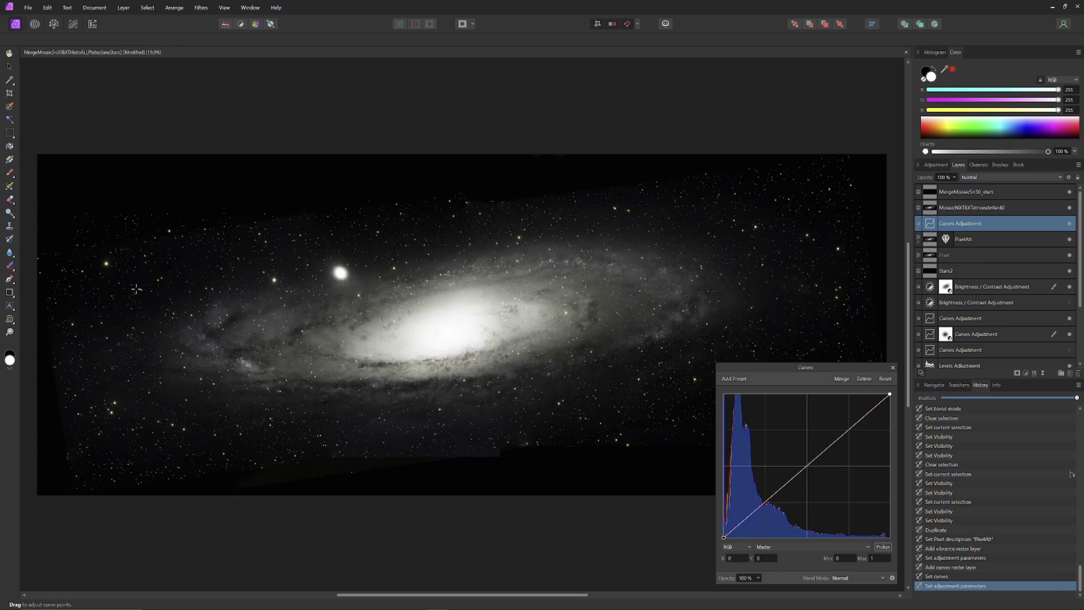
drag(136, 281, 138, 295)
key(Return)
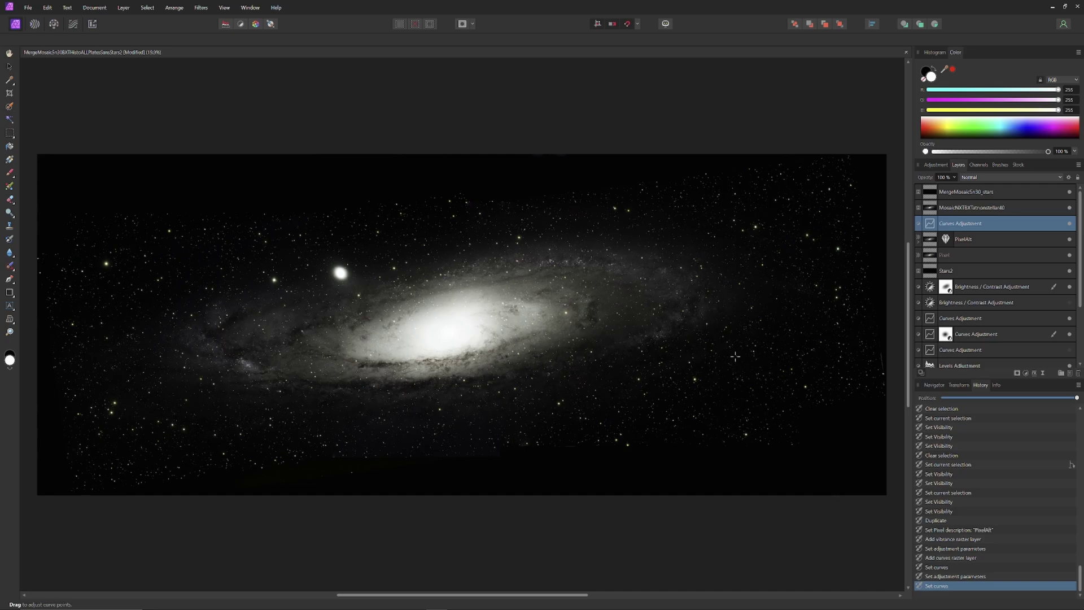
- Nest the Curves and Vibrance adjustments under the PixelAlt layer
drag(976, 226, 977, 244)
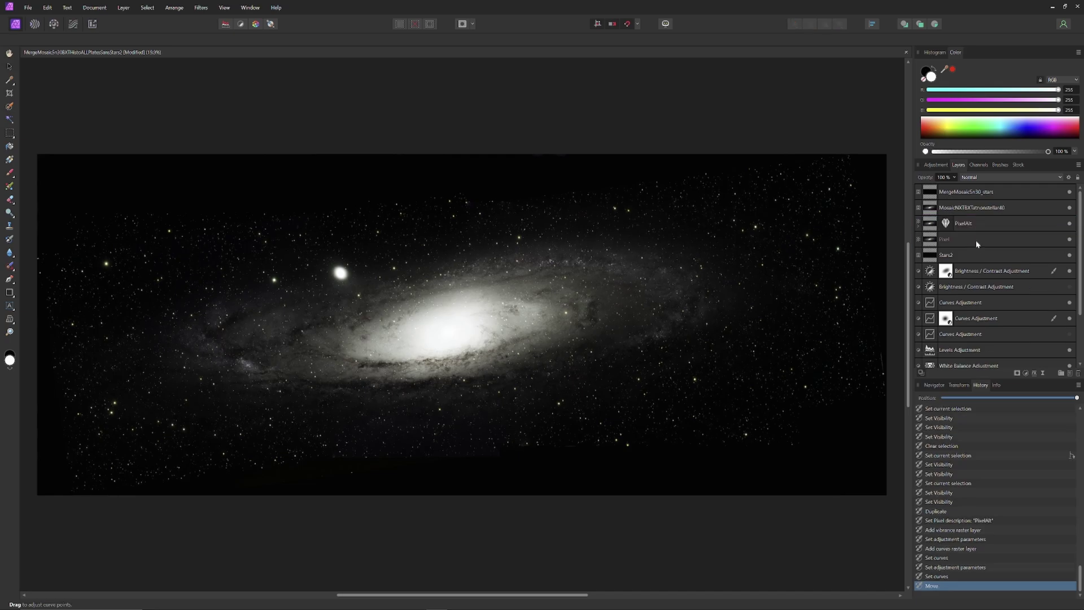
click(918, 224)
mouse_move(964, 242)
mouse_down()
mouse_move(976, 244)
mouse_move(969, 238)
mouse_up()
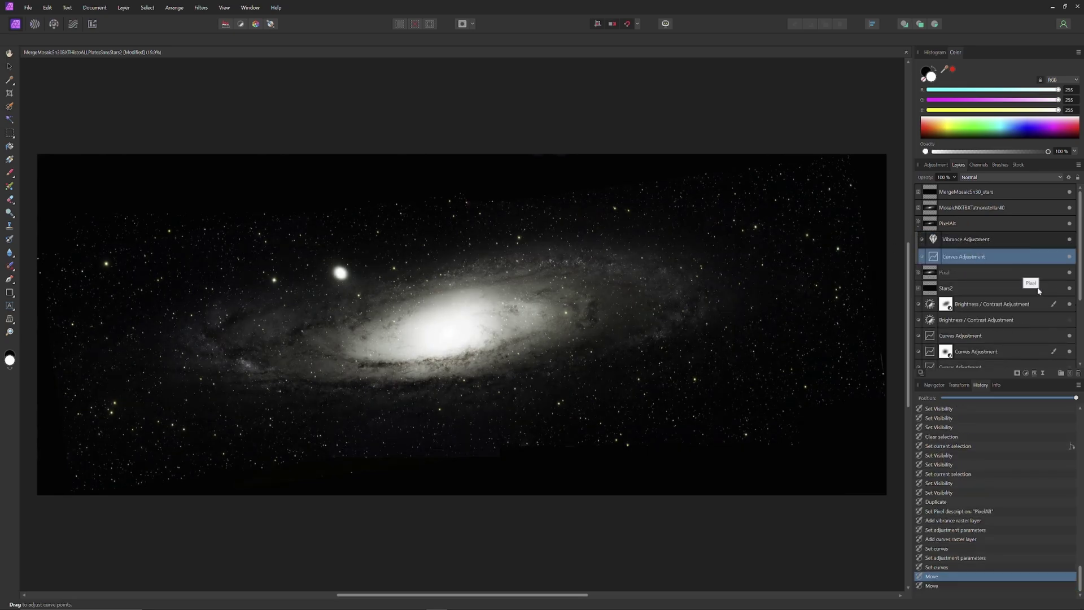
- Reopen Curves, undo the extra brightness point, and close the adjustment
double_click(969, 239)
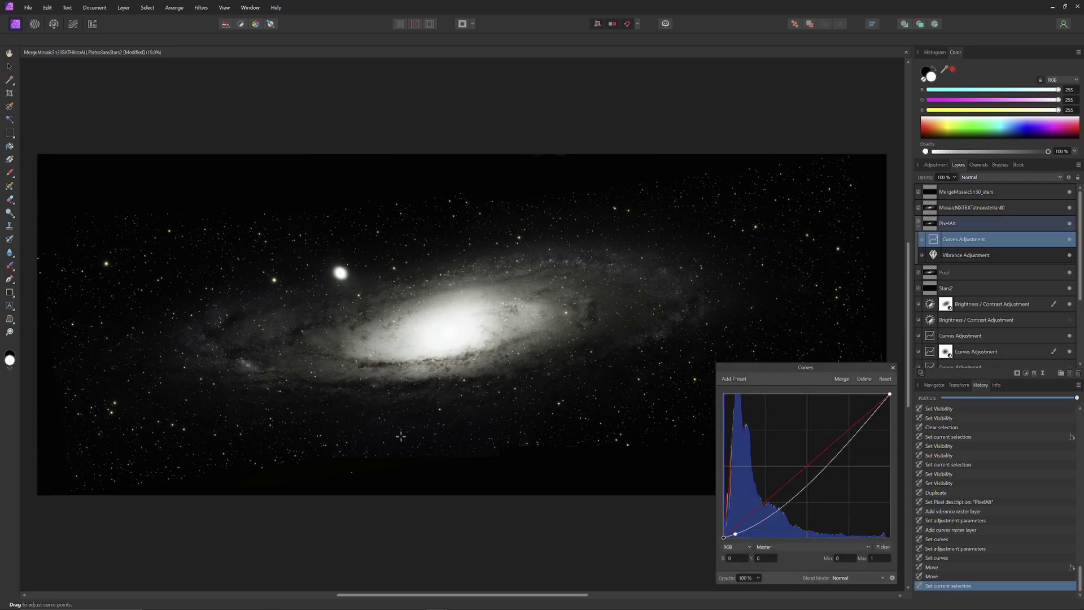
drag(401, 442, 401, 440)
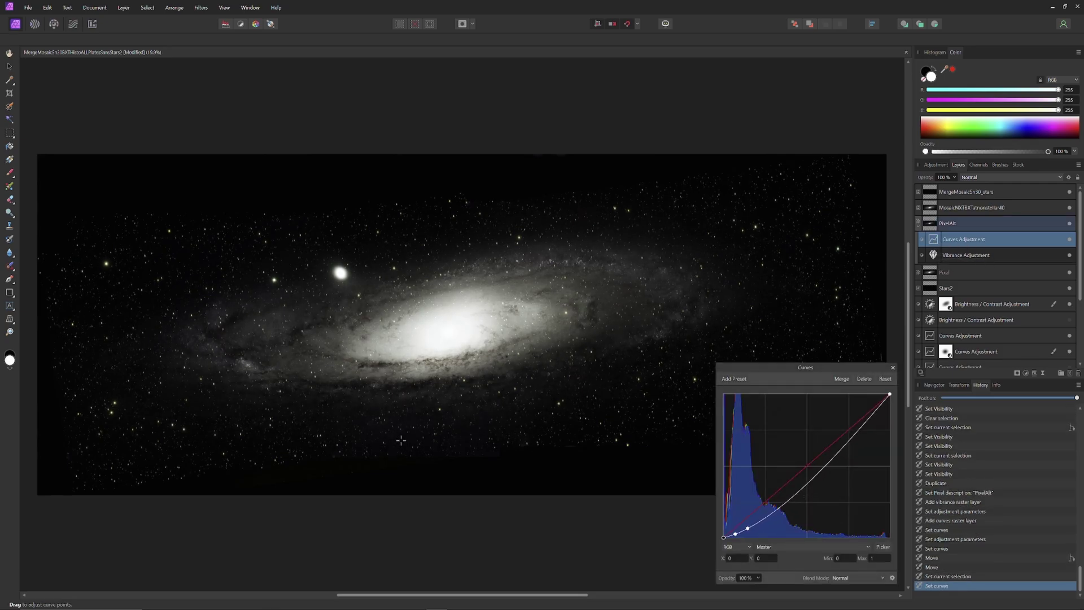
key(ctrl+z)
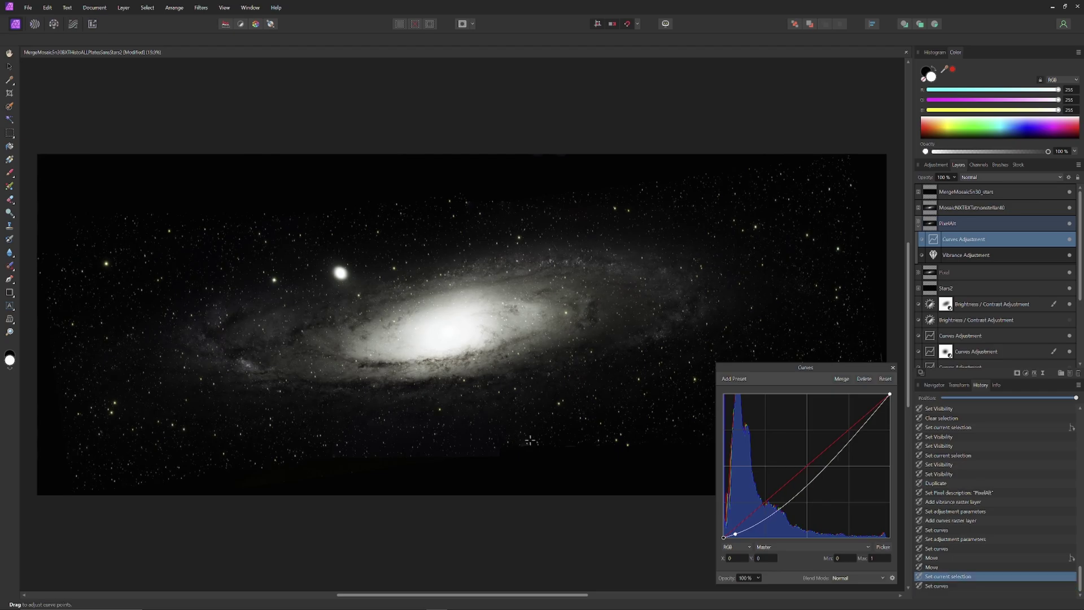
key(ctrl+z)
click(893, 368)
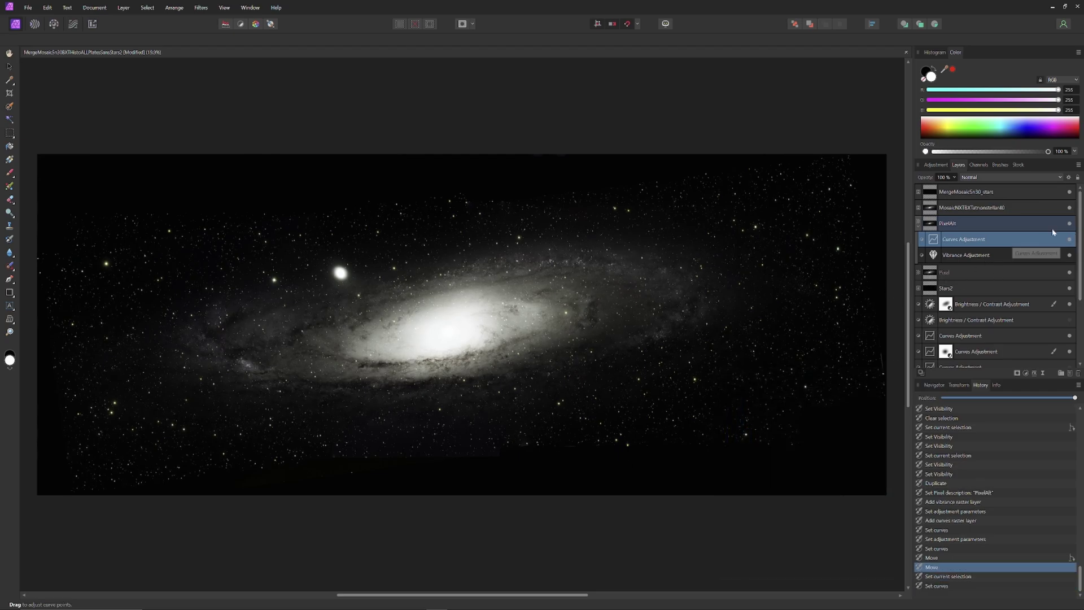
- Collapse the PixelAlt group and try an Erase Brush stroke, then undo it
click(918, 222)
key(e)
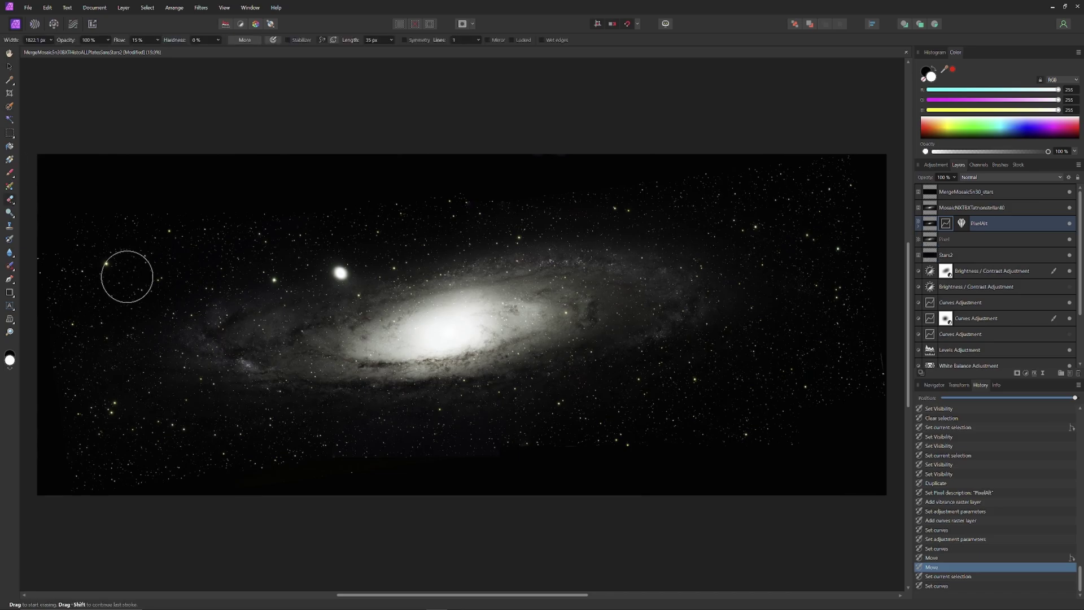
mouse_move(263, 343)
mouse_down()
mouse_move(300, 328)
mouse_move(347, 336)
mouse_up()
key(ctrl+z)
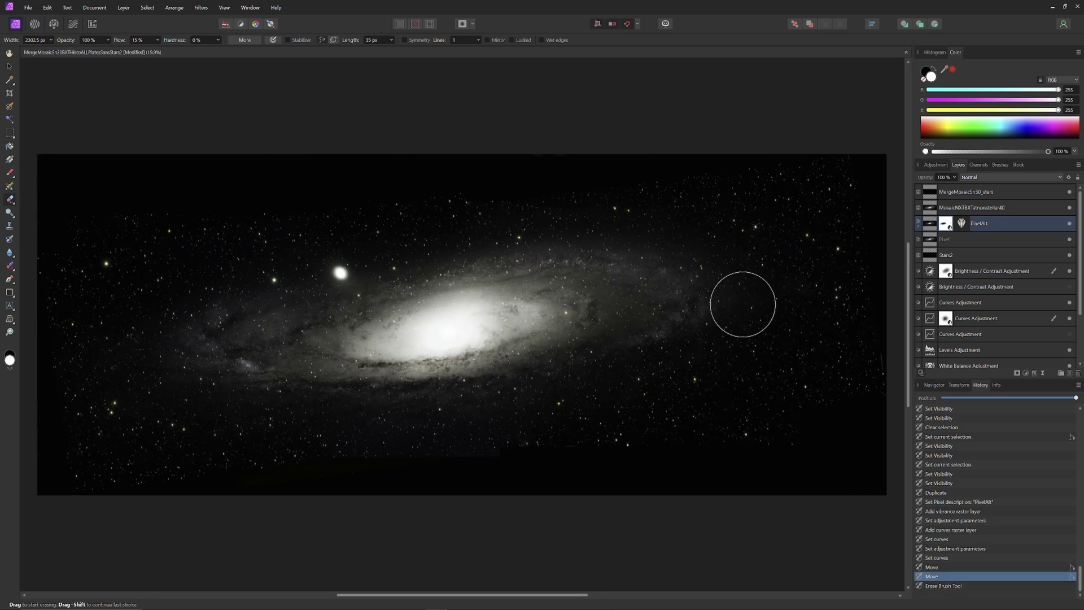
- Erase PixelAlt over the galaxy core and both arms, then toggle its visibility to compare
click(919, 223)
mouse_move(450, 320)
mouse_down()
mouse_move(503, 322)
mouse_move(531, 305)
mouse_move(292, 328)
mouse_move(497, 271)
mouse_move(689, 283)
mouse_move(452, 363)
mouse_move(271, 367)
mouse_up()
mouse_move(266, 366)
mouse_down()
mouse_move(198, 356)
mouse_move(554, 282)
mouse_move(281, 346)
mouse_up()
mouse_move(408, 364)
mouse_down()
mouse_move(637, 335)
mouse_move(675, 316)
mouse_move(633, 340)
mouse_move(454, 301)
mouse_move(248, 337)
mouse_move(284, 360)
mouse_move(356, 366)
mouse_move(714, 312)
mouse_move(598, 357)
mouse_move(271, 402)
mouse_move(232, 380)
mouse_move(209, 318)
mouse_move(487, 265)
mouse_move(715, 286)
mouse_move(712, 335)
mouse_move(481, 367)
mouse_move(664, 320)
mouse_move(632, 343)
mouse_move(733, 310)
mouse_move(695, 270)
mouse_move(718, 330)
mouse_move(343, 389)
mouse_move(441, 319)
mouse_move(166, 337)
mouse_move(231, 391)
mouse_move(571, 349)
mouse_move(621, 355)
mouse_move(704, 275)
mouse_move(407, 341)
mouse_move(589, 306)
mouse_move(292, 329)
mouse_move(271, 321)
mouse_move(422, 270)
mouse_move(667, 281)
mouse_move(562, 259)
mouse_move(731, 295)
mouse_move(835, 295)
mouse_up()
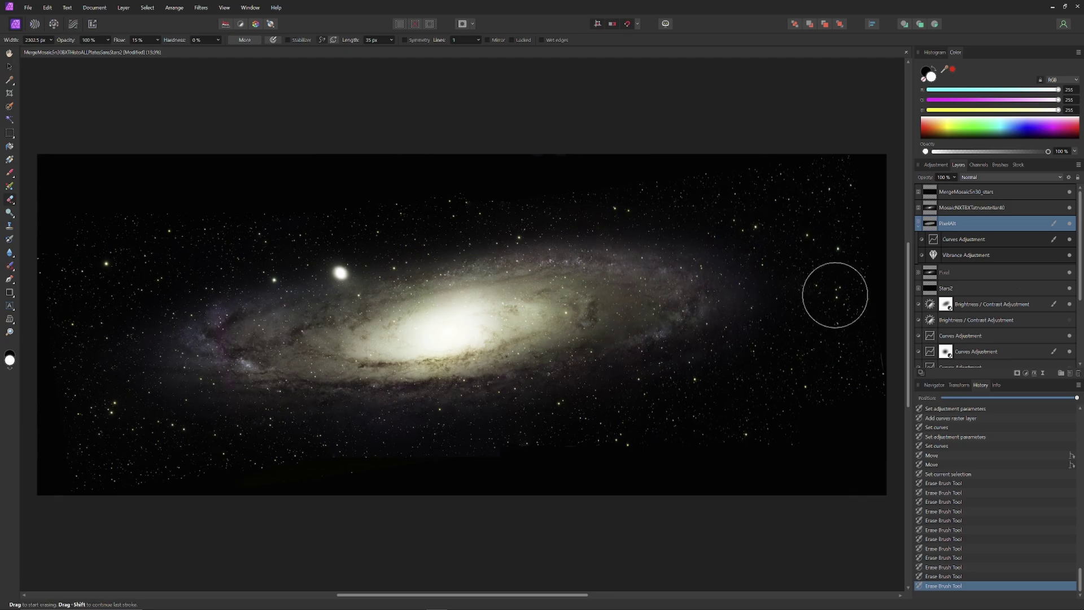
click(1070, 225)
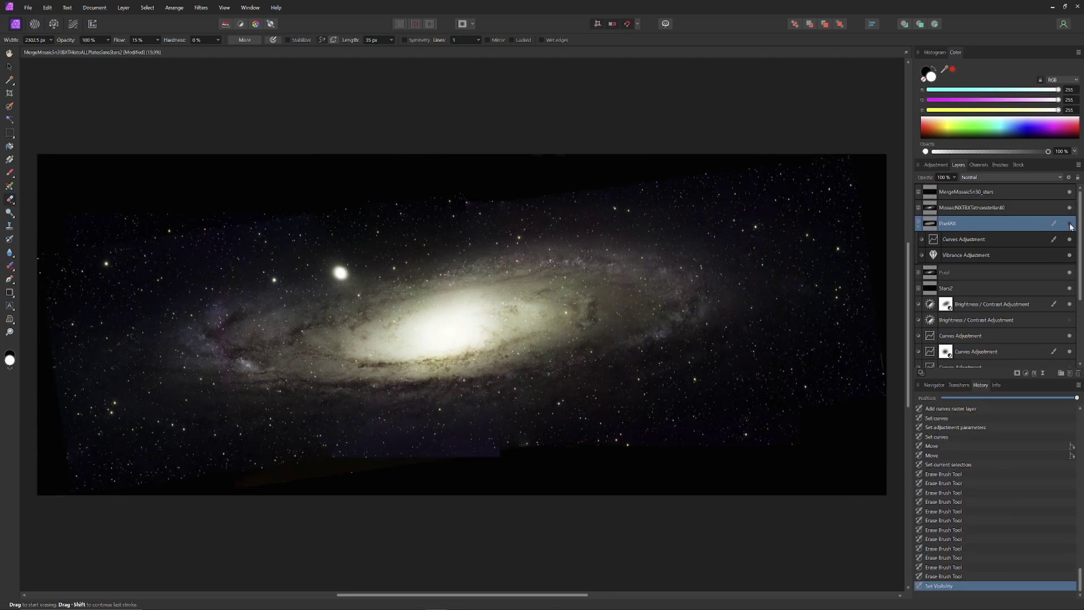